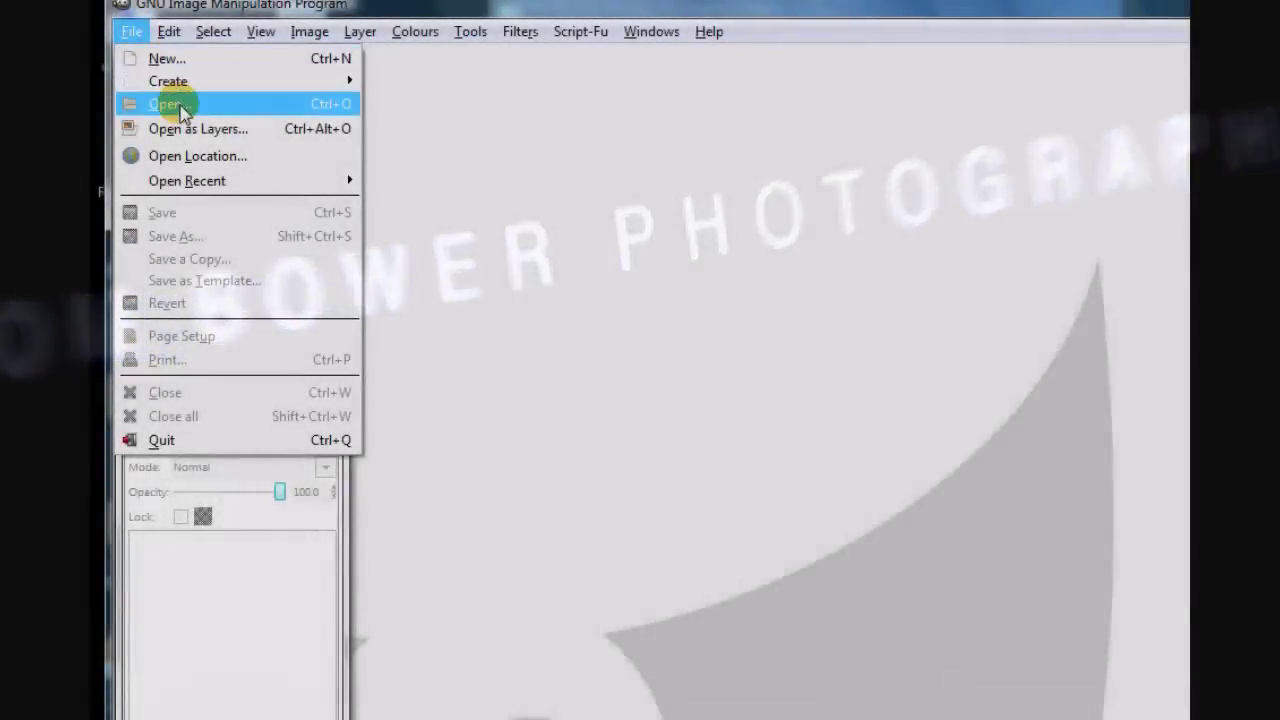
# Step: Open _D0M0265.jpg (538×800) from the car photography folder
pyautogui.click(180, 110)
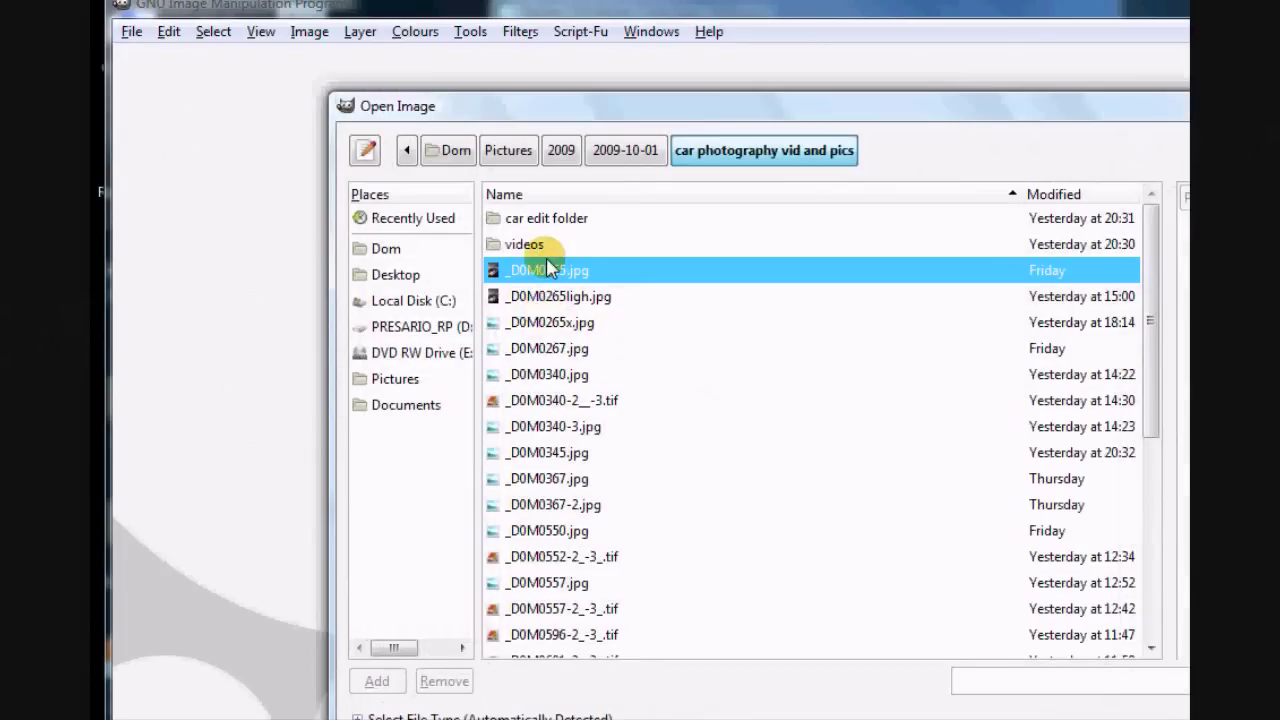
pyautogui.click(1186, 719)
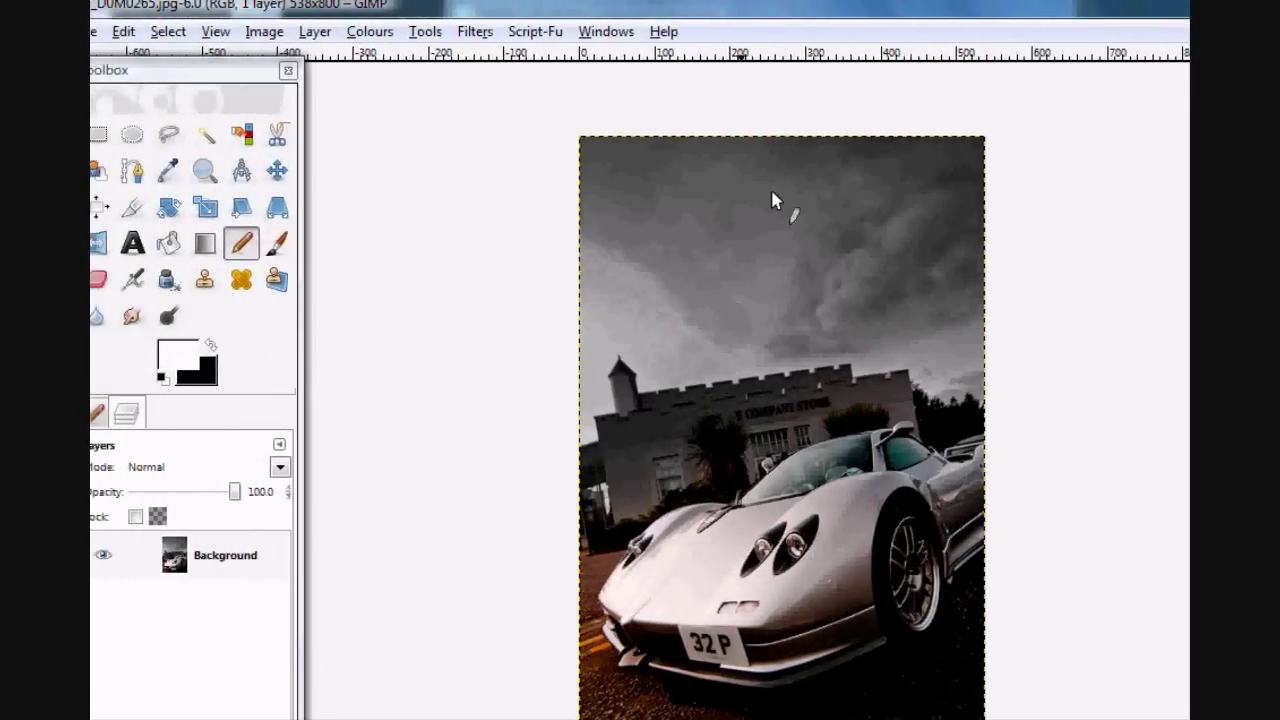
pyautogui.click(97, 413)
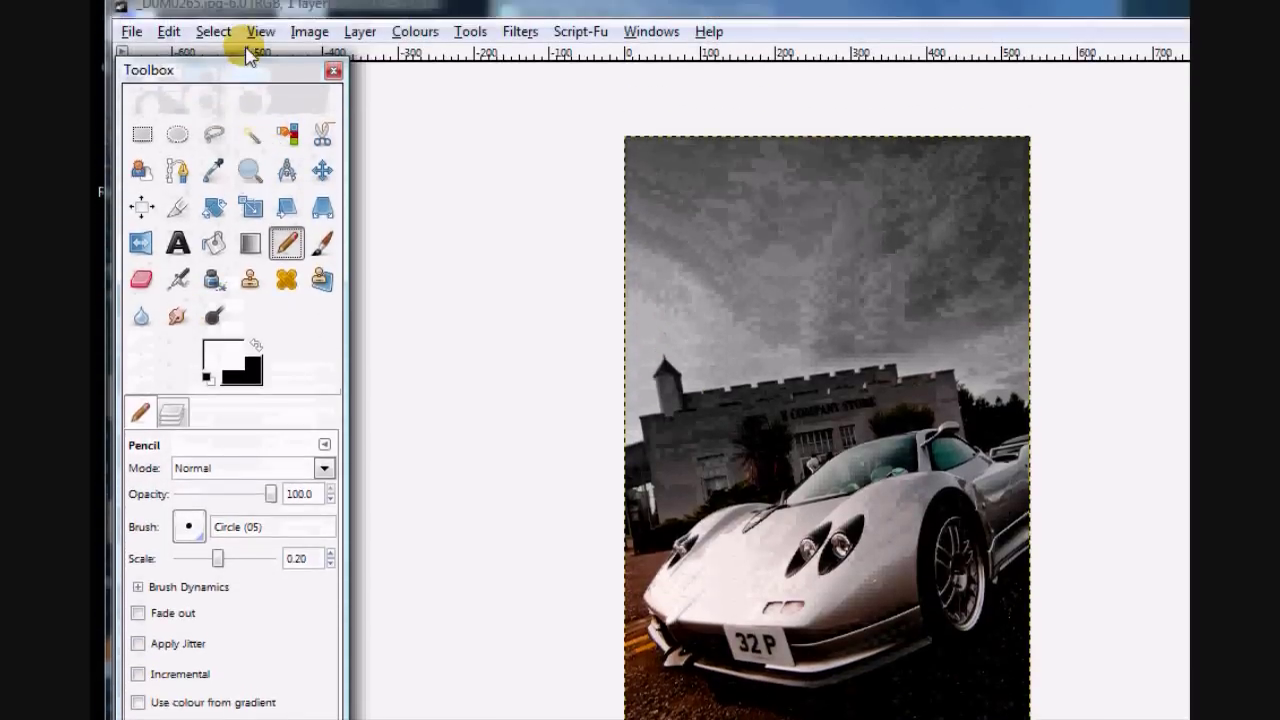
pyautogui.moveTo(251, 58); pyautogui.dragTo(251, 8)
# Step: Add a new transparent layer above Background
pyautogui.click(165, 363)
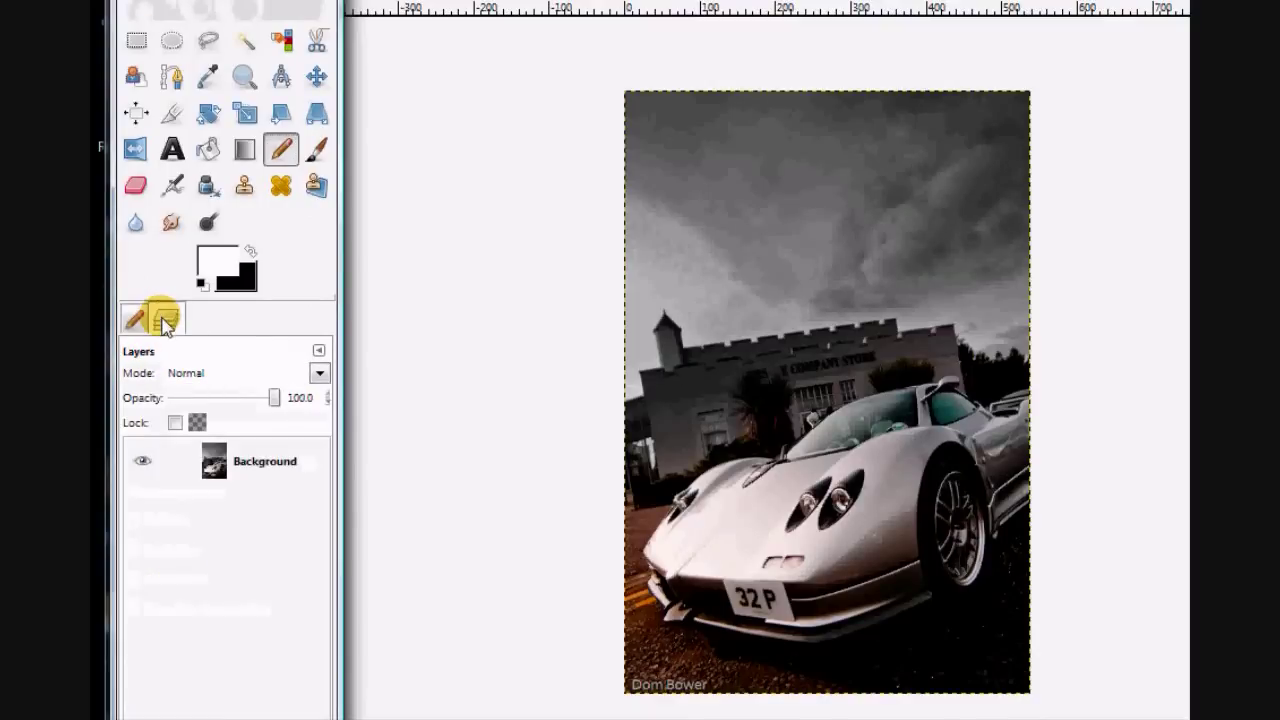
pyautogui.click(143, 646)
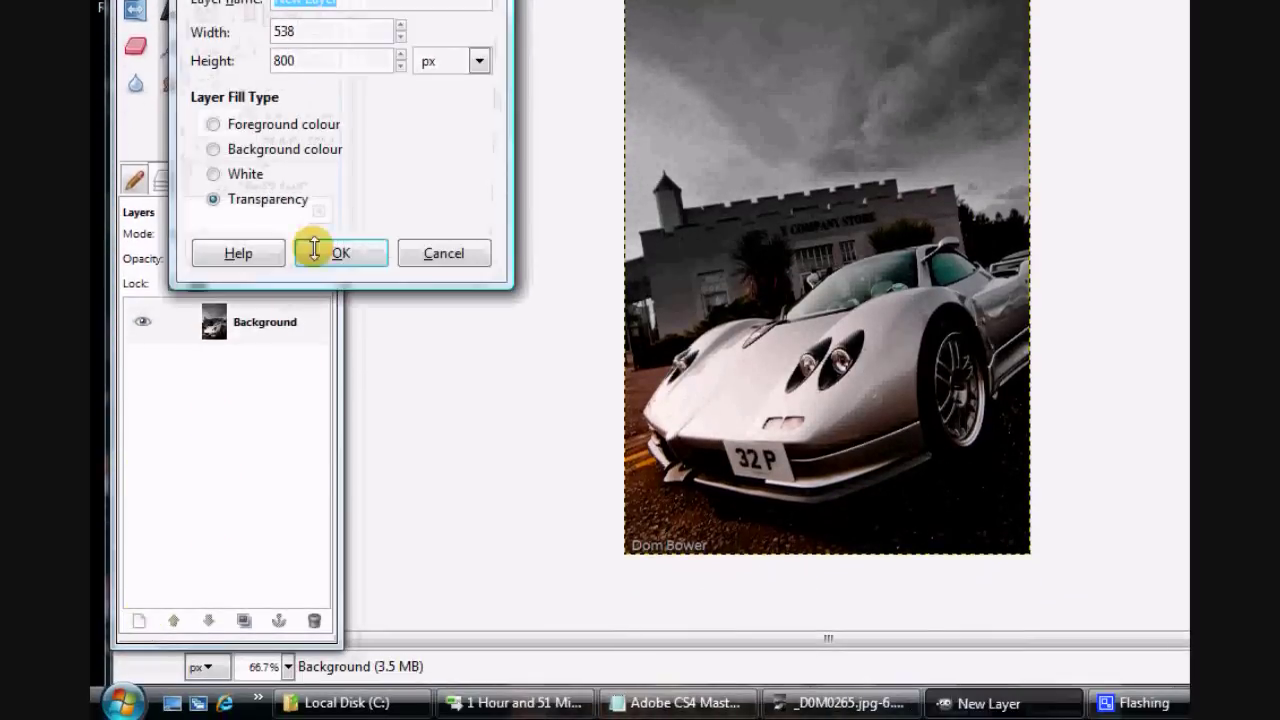
pyautogui.click(341, 254)
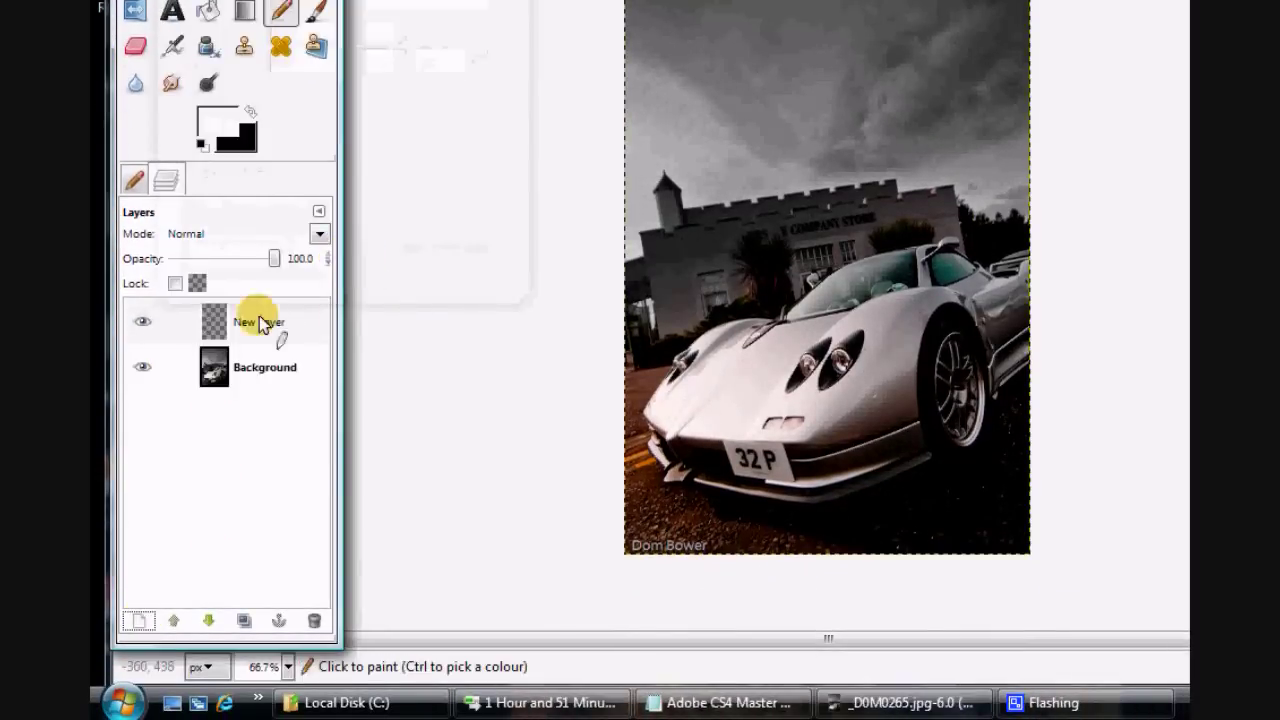
pyautogui.click(217, 324)
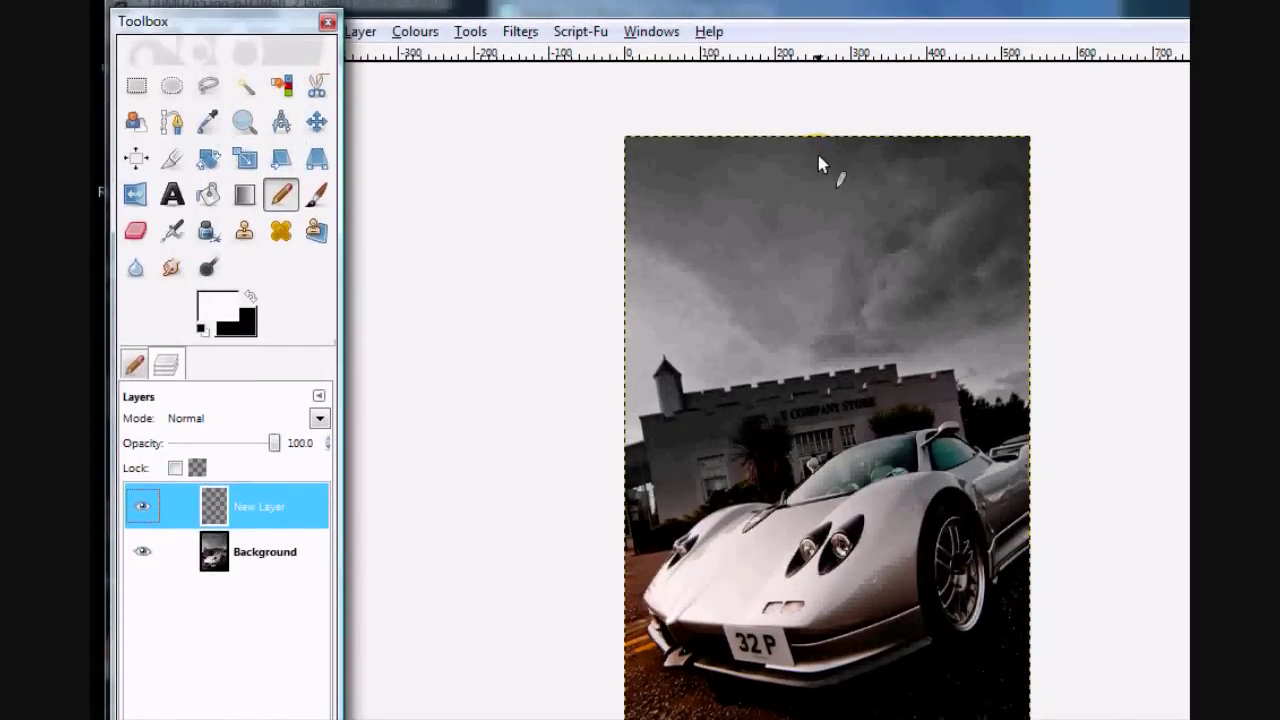
# Step: Pencil a white jagged lightning bolt with a fork down toward the castle roof
pyautogui.click(812, 158)
pyautogui.moveTo(820, 178); pyautogui.dragTo(817, 201)
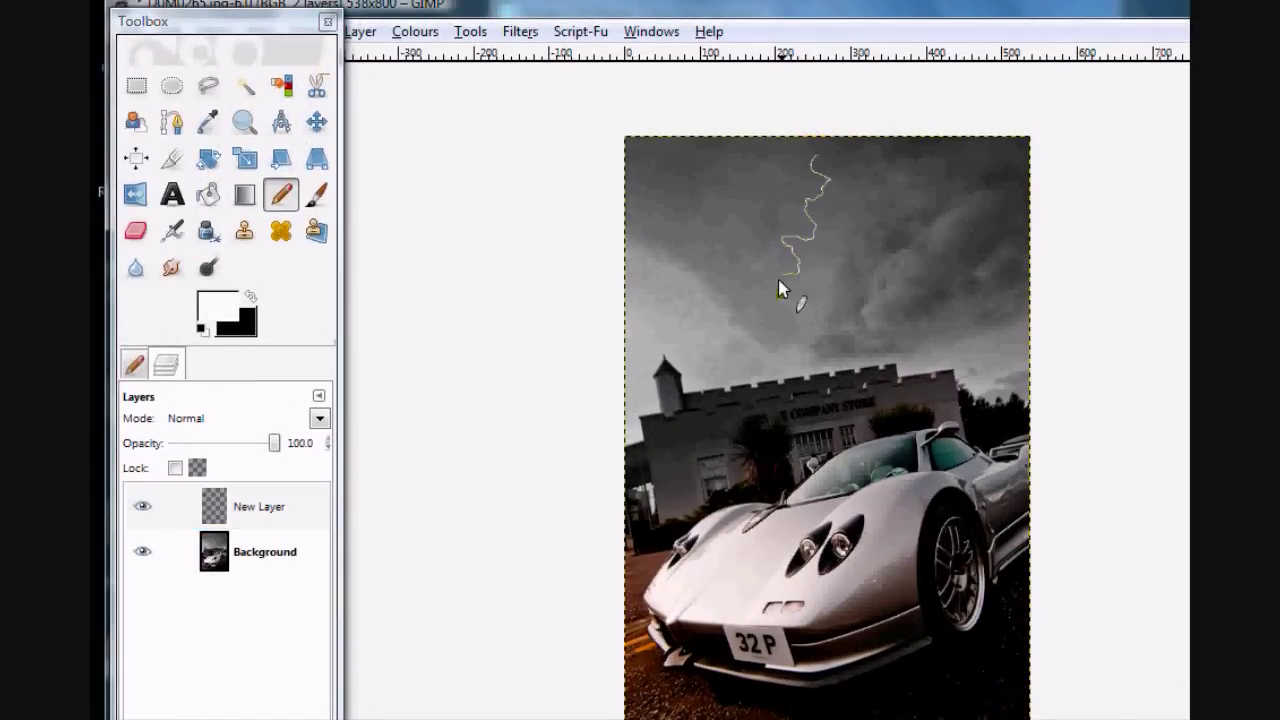
pyautogui.moveTo(781, 289); pyautogui.dragTo(808, 330)
pyautogui.moveTo(778, 388); pyautogui.dragTo(815, 345)
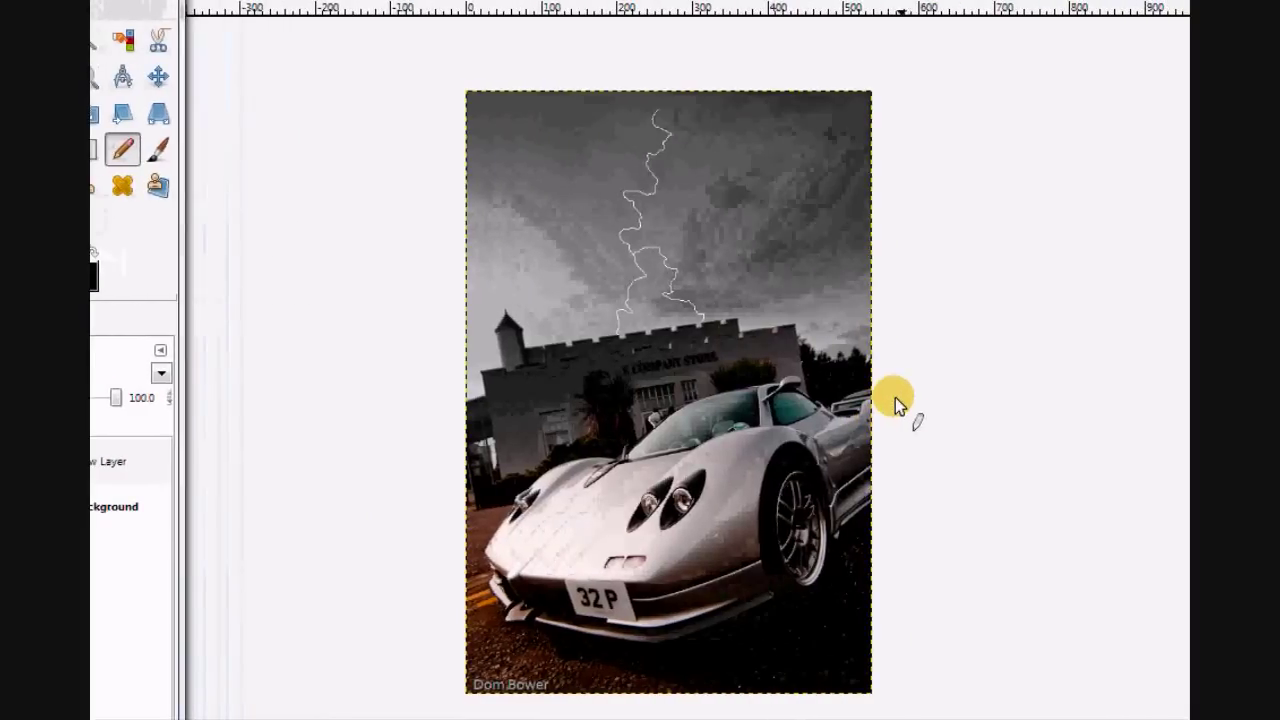
# Step: Add a white, fully opaque layer mask to the lightning layer
pyautogui.rightClick(103, 463)
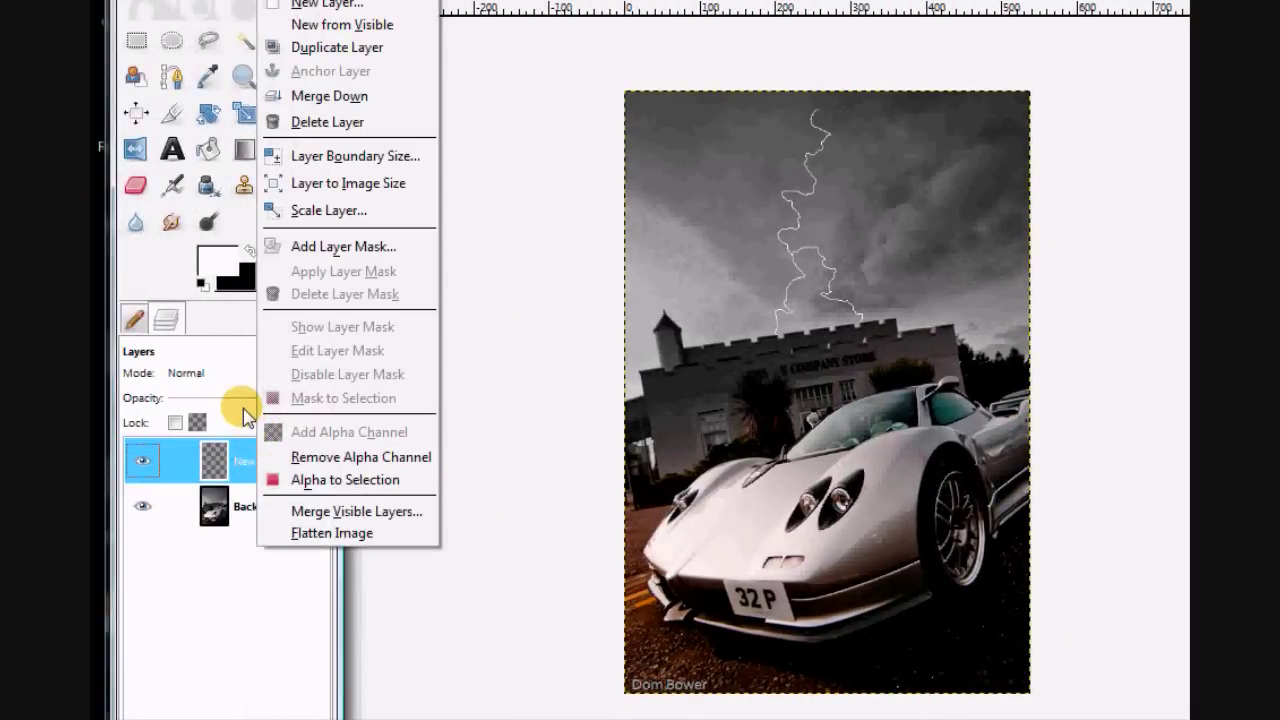
pyautogui.click(318, 246)
pyautogui.click(378, 451)
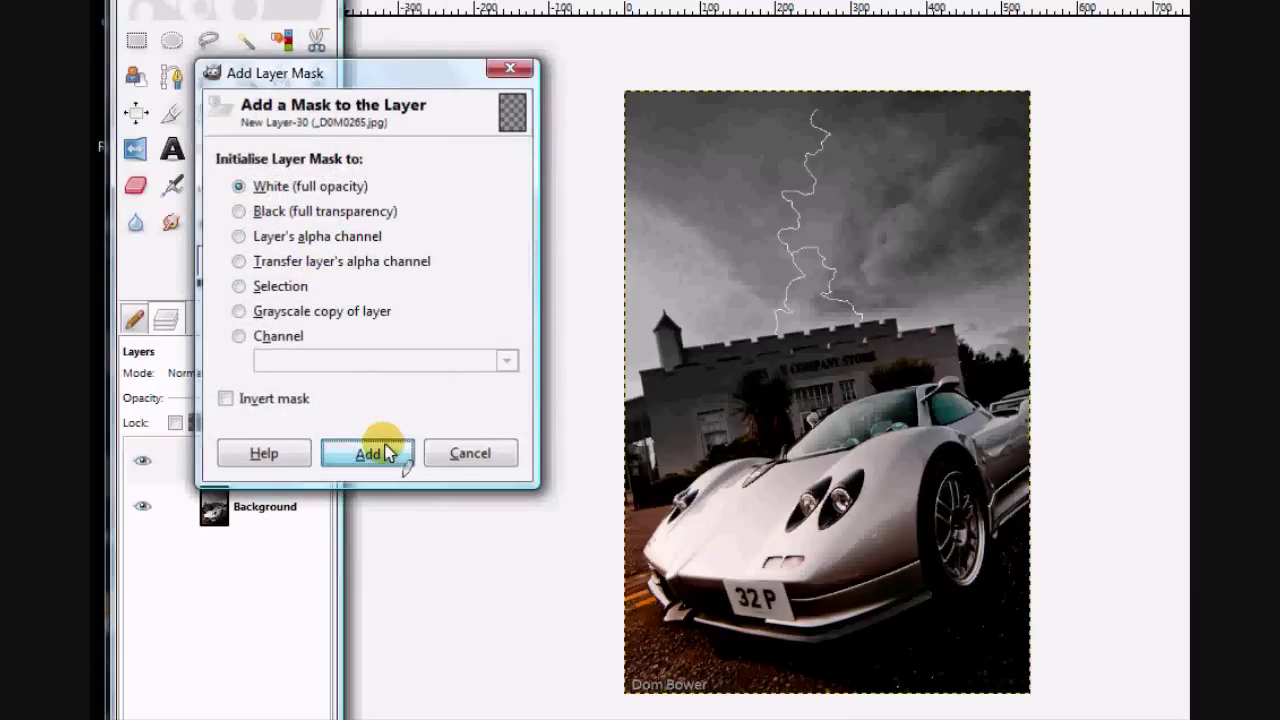
# Step: Drag gradients on the mask to fade the bolt's top and its forks near the roofline
pyautogui.click(244, 196)
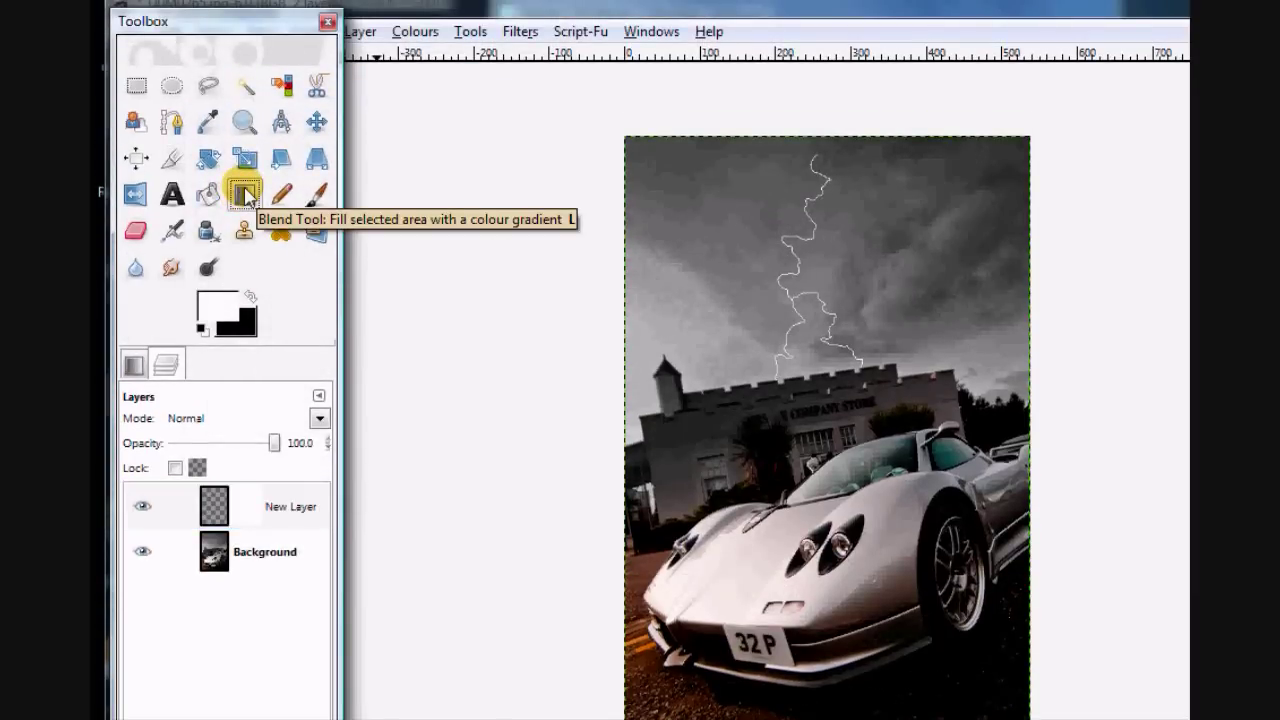
pyautogui.click(234, 510)
pyautogui.moveTo(866, 343); pyautogui.dragTo(851, 150)
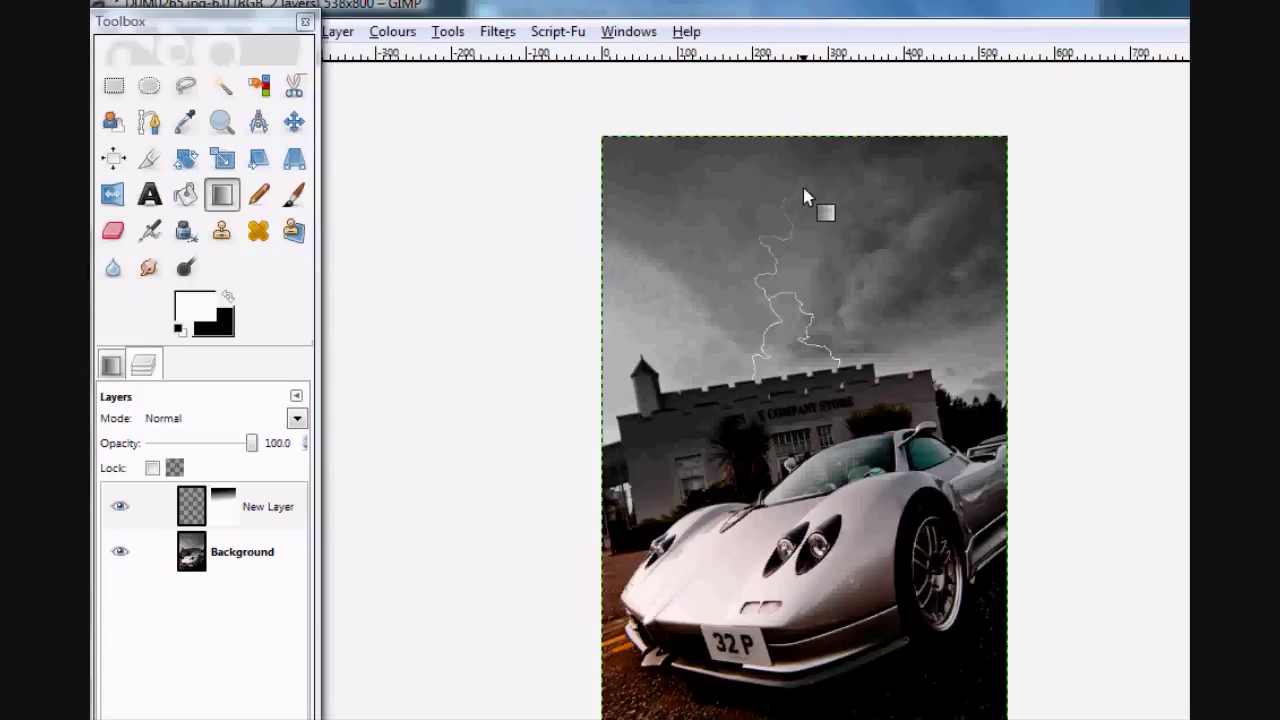
pyautogui.moveTo(767, 268)
pyautogui.mouseDown()
pyautogui.moveTo(770, 345)
pyautogui.moveTo(816, 366)
pyautogui.moveTo(920, 289)
pyautogui.mouseUp()
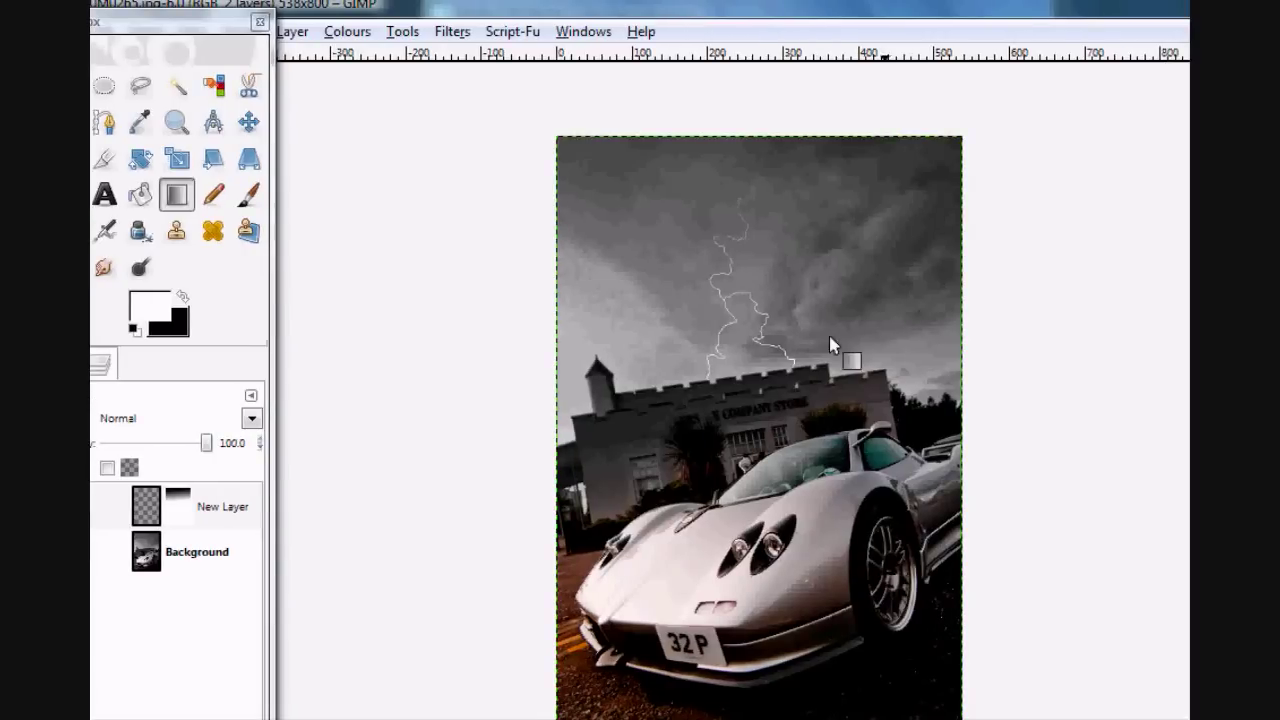
pyautogui.moveTo(788, 365); pyautogui.dragTo(797, 400)
pyautogui.moveTo(760, 360); pyautogui.dragTo(716, 376)
pyautogui.moveTo(712, 374)
pyautogui.mouseDown()
pyautogui.moveTo(799, 362)
pyautogui.moveTo(752, 368)
pyautogui.mouseUp()
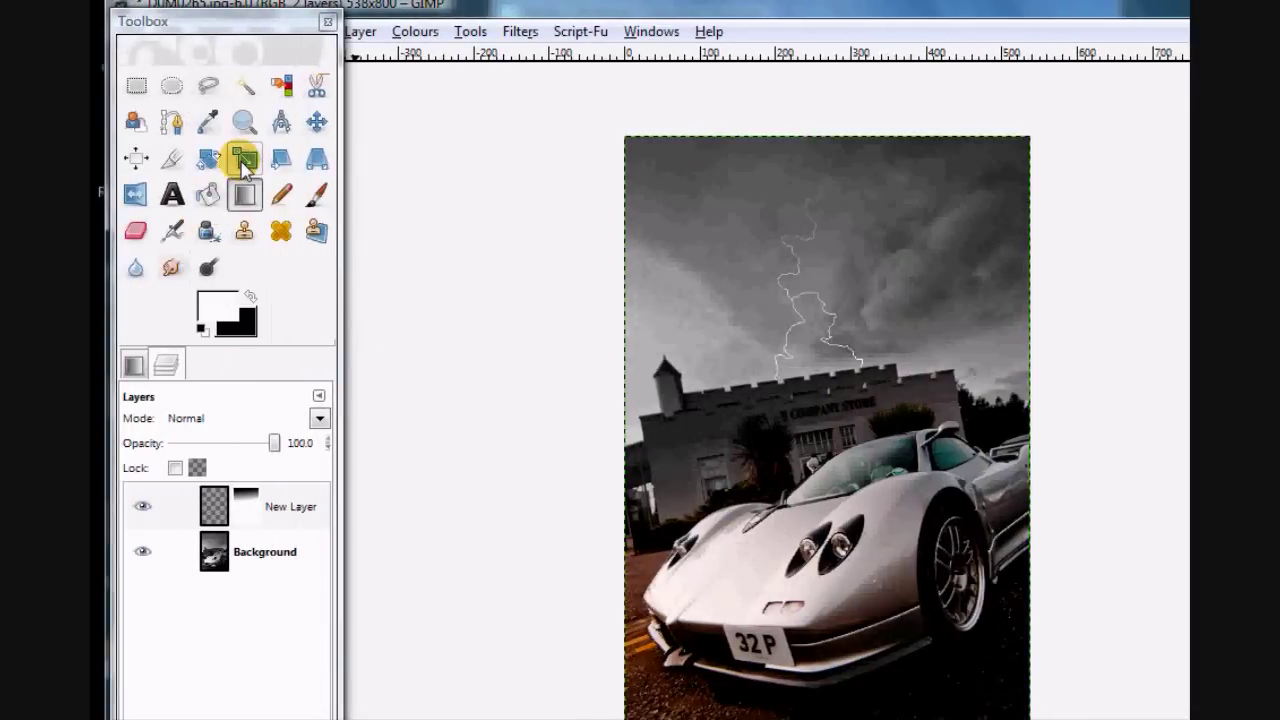
# Step: Perspective-transform the lightning layer, pulling its bottom-left corner outward to enlarge the bolt
pyautogui.click(245, 160)
pyautogui.click(315, 164)
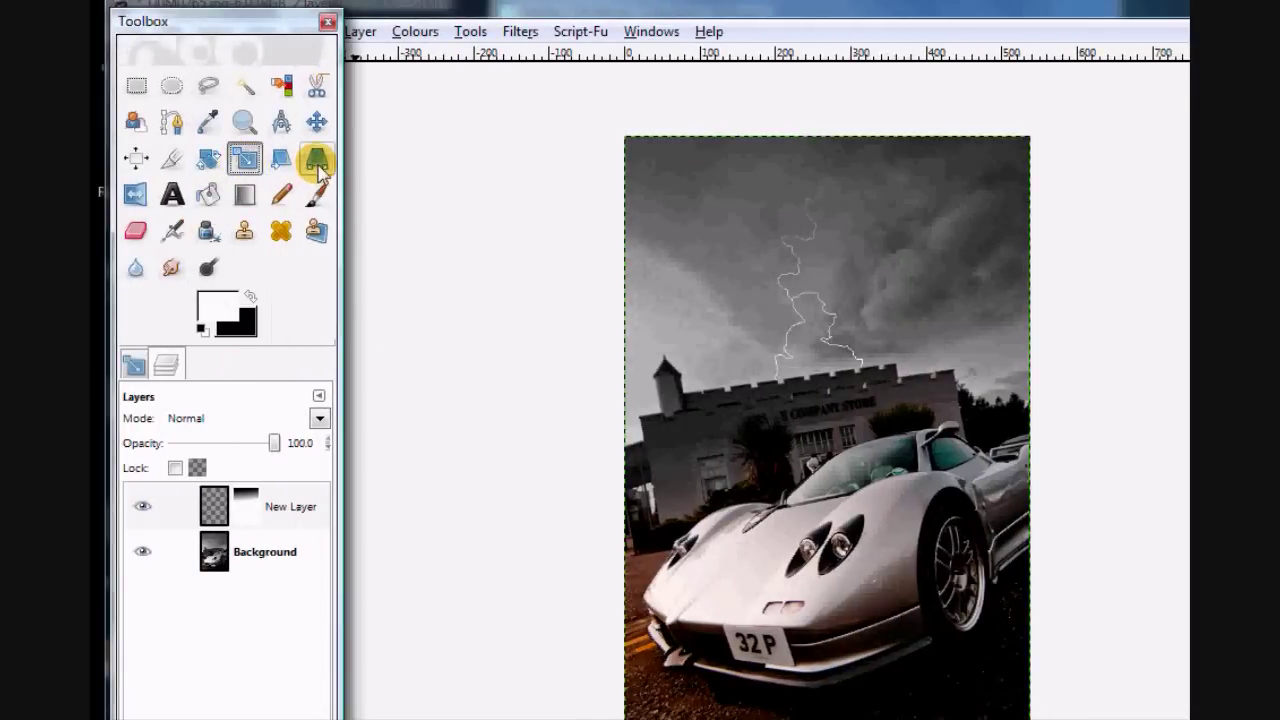
pyautogui.click(316, 164)
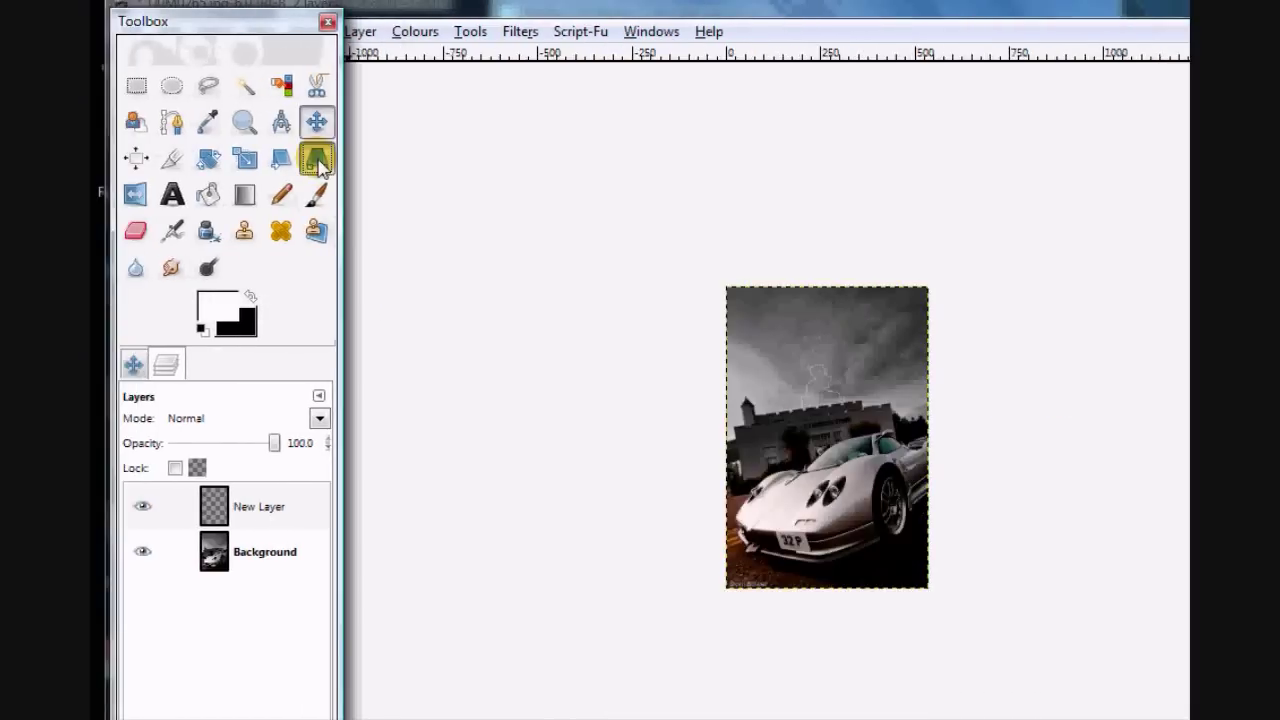
pyautogui.click(663, 443)
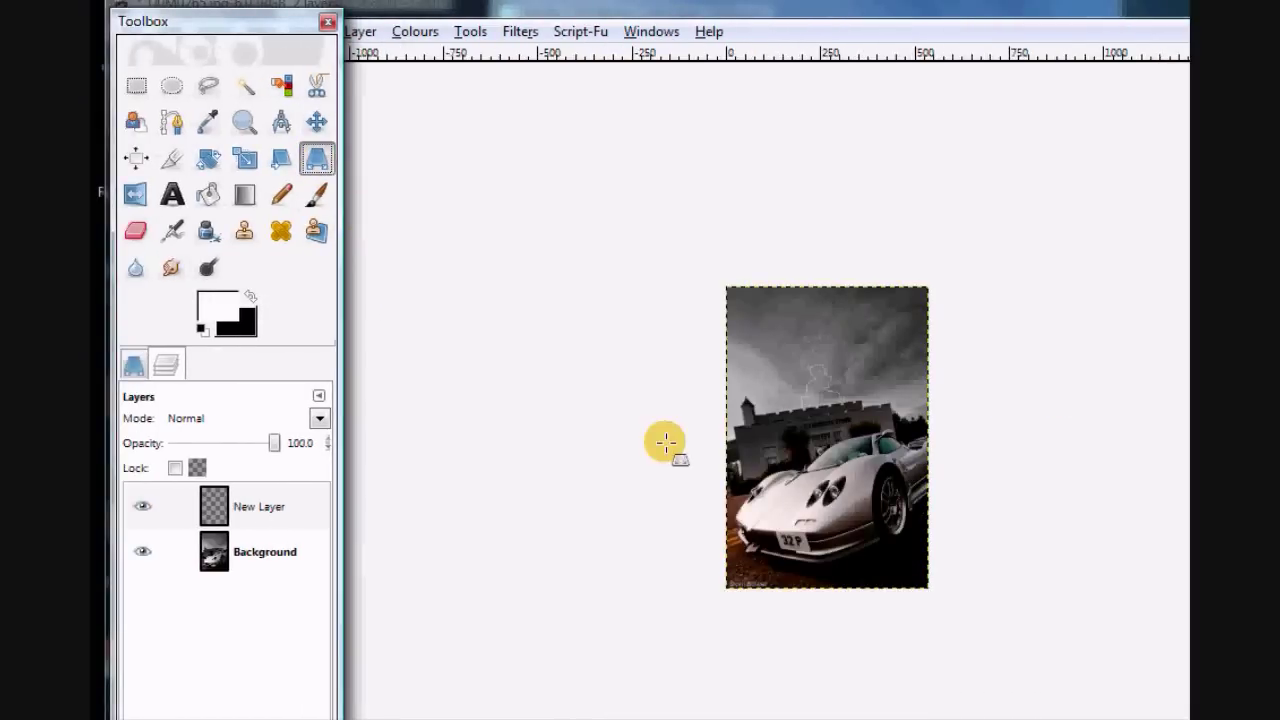
pyautogui.moveTo(726, 588); pyautogui.dragTo(575, 719)
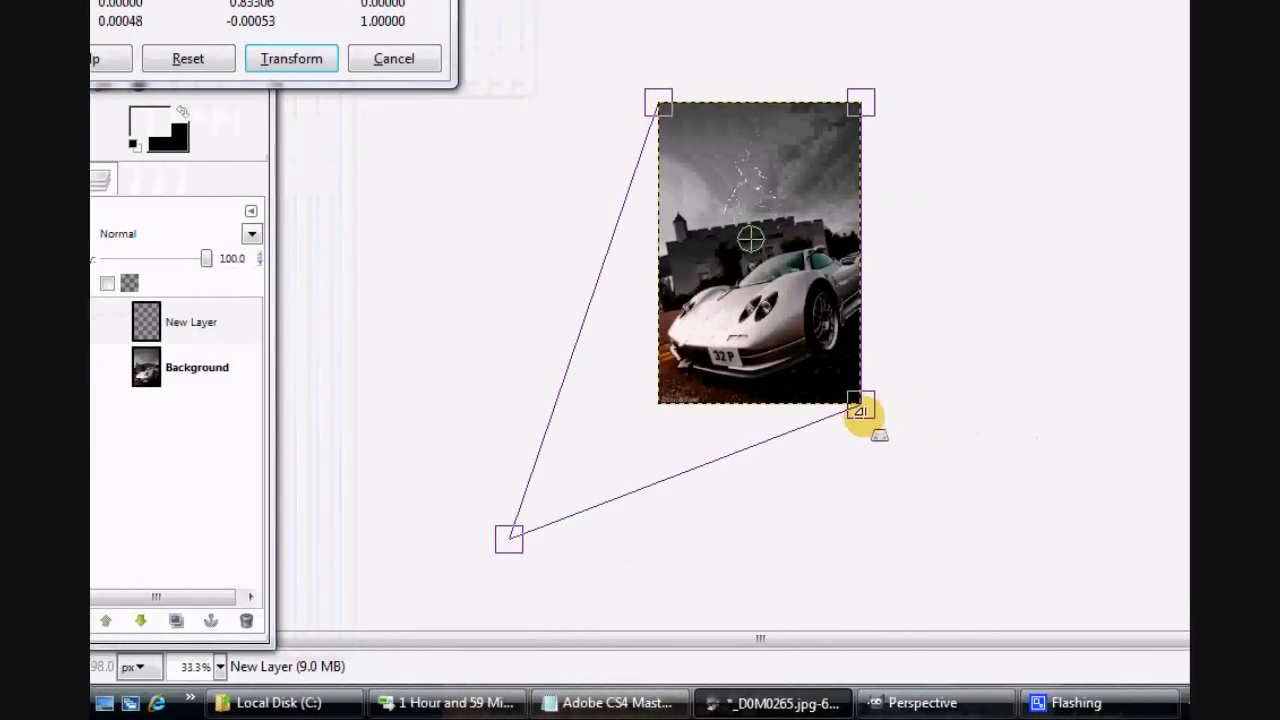
pyautogui.moveTo(943, 543); pyautogui.dragTo(955, 545)
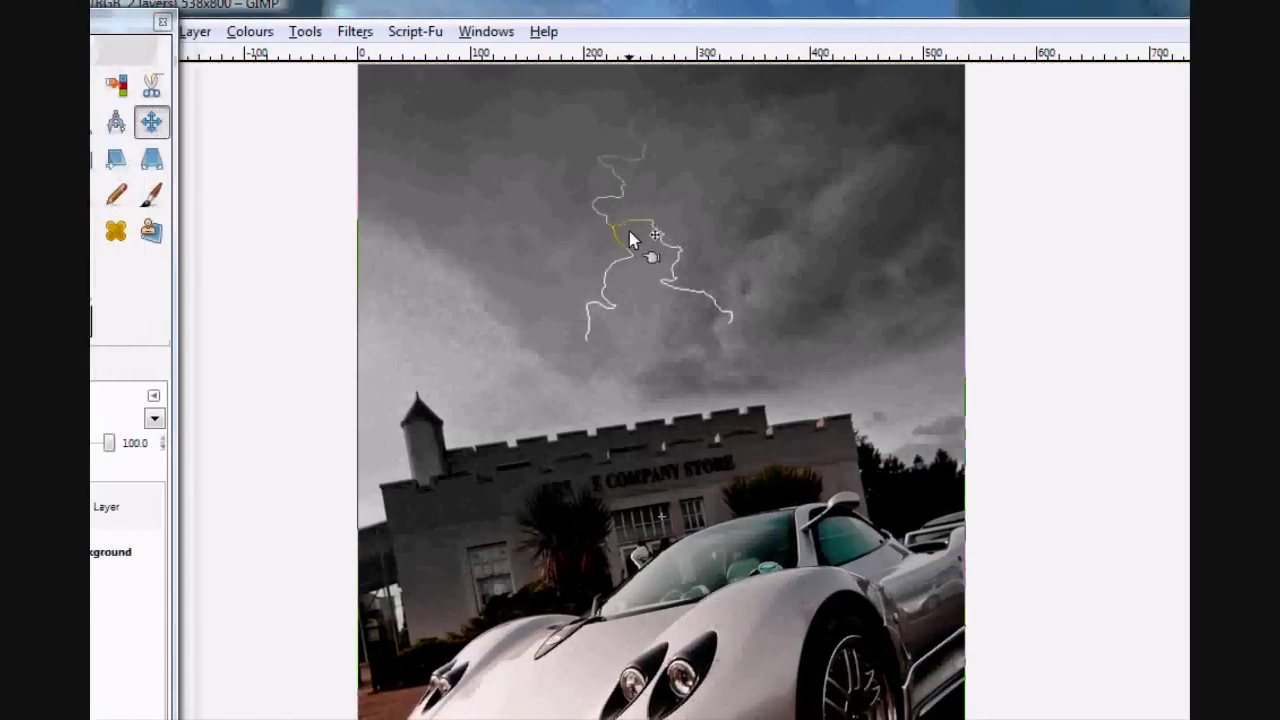
# Step: Drag the lightning layer about 50 px down to the castle roofline, undoing accidental photo moves
pyautogui.moveTo(629, 231); pyautogui.dragTo(629, 250)
pyautogui.hotkey('ctrl', 'z')
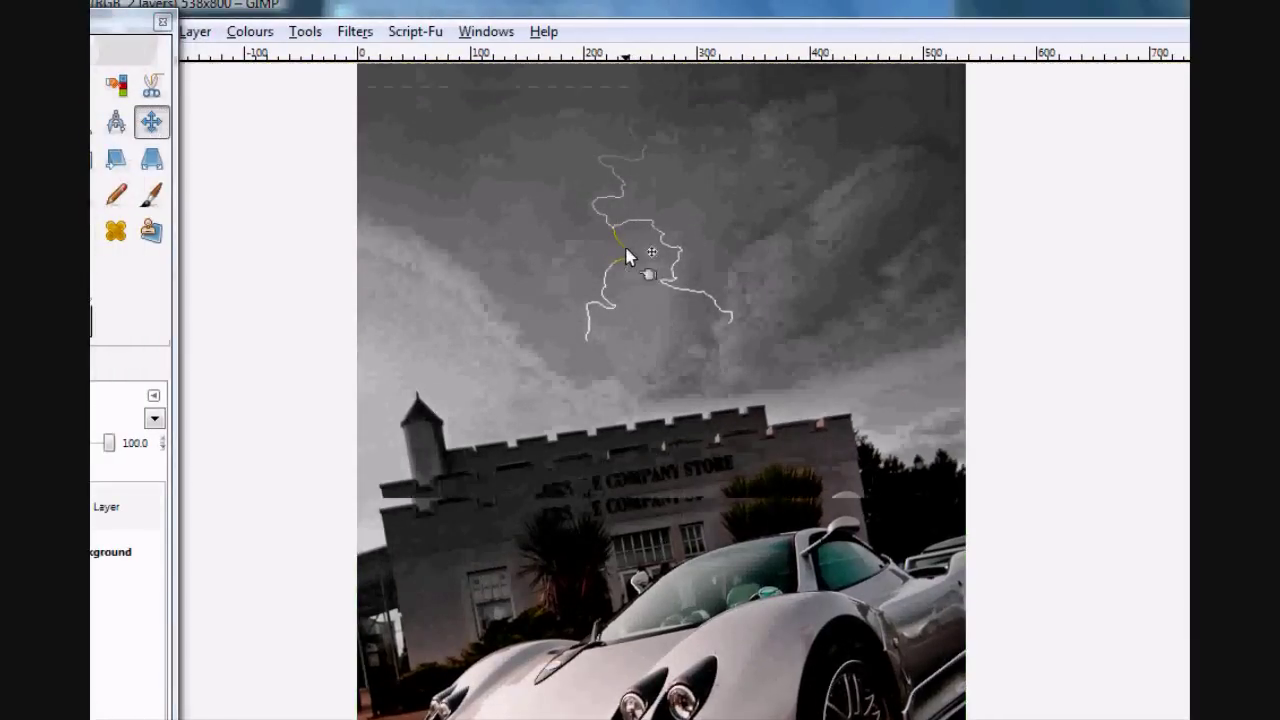
pyautogui.click(100, 507)
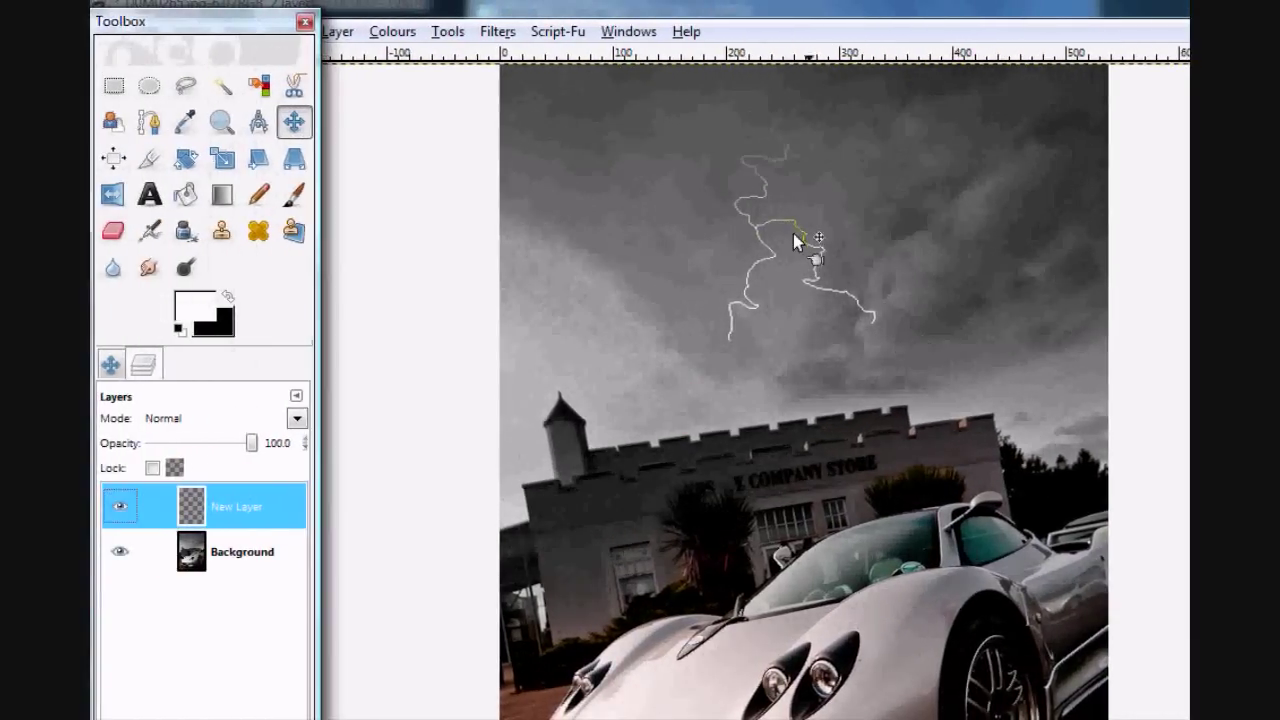
pyautogui.moveTo(815, 233); pyautogui.dragTo(816, 250)
pyautogui.hotkey('ctrl', 'z')
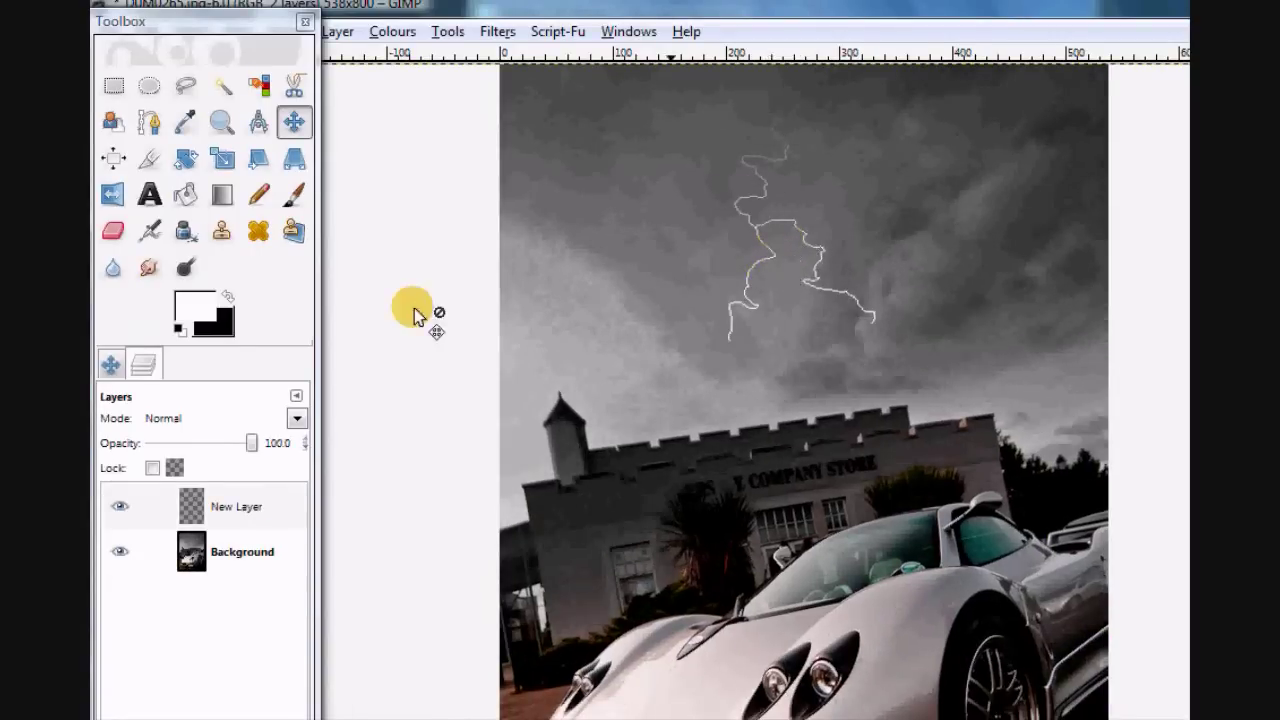
pyautogui.click(249, 506)
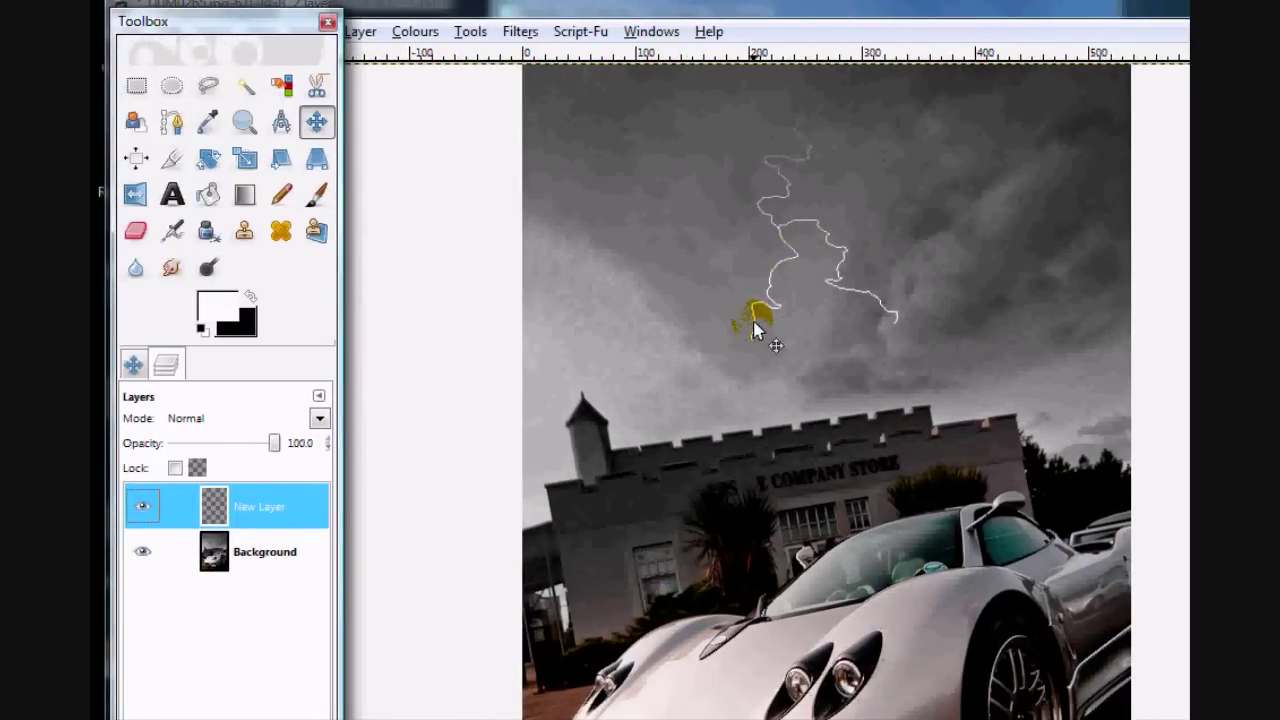
pyautogui.moveTo(754, 322); pyautogui.dragTo(746, 415)
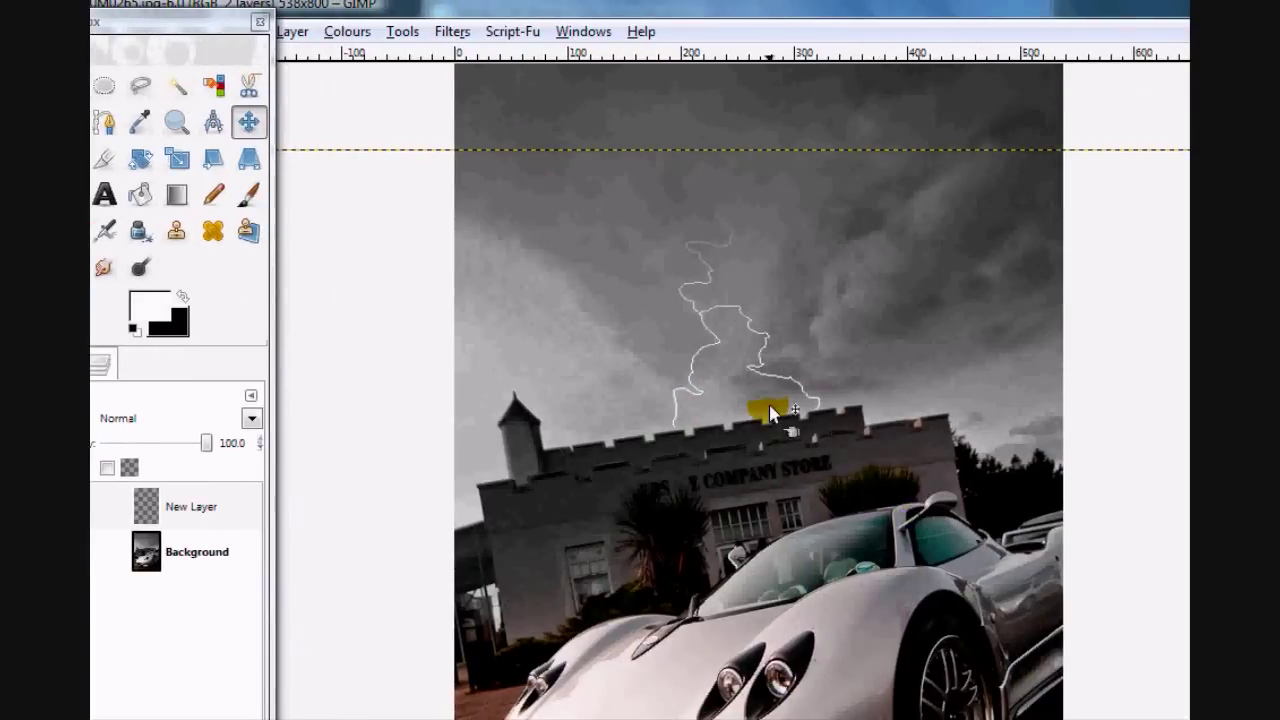
pyautogui.click(190, 508)
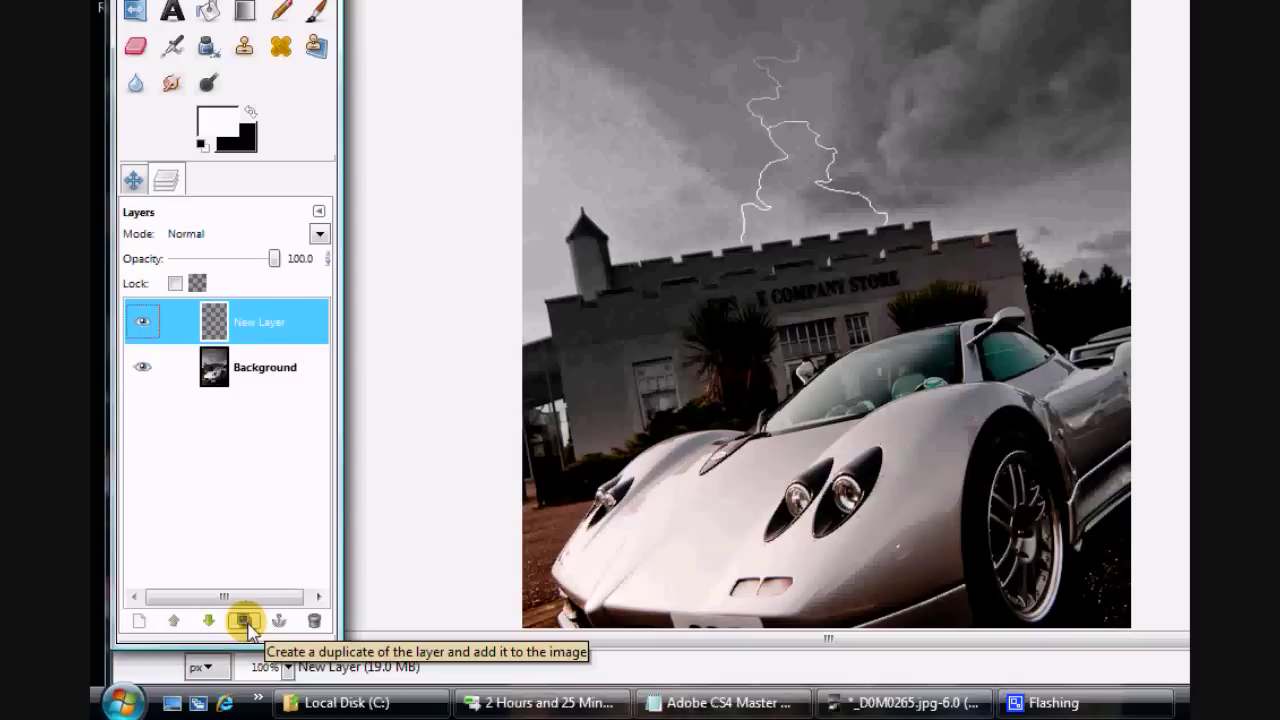
# Step: Make two copies of the lightning layer and select the top one
pyautogui.click(243, 621)
pyautogui.click(244, 622)
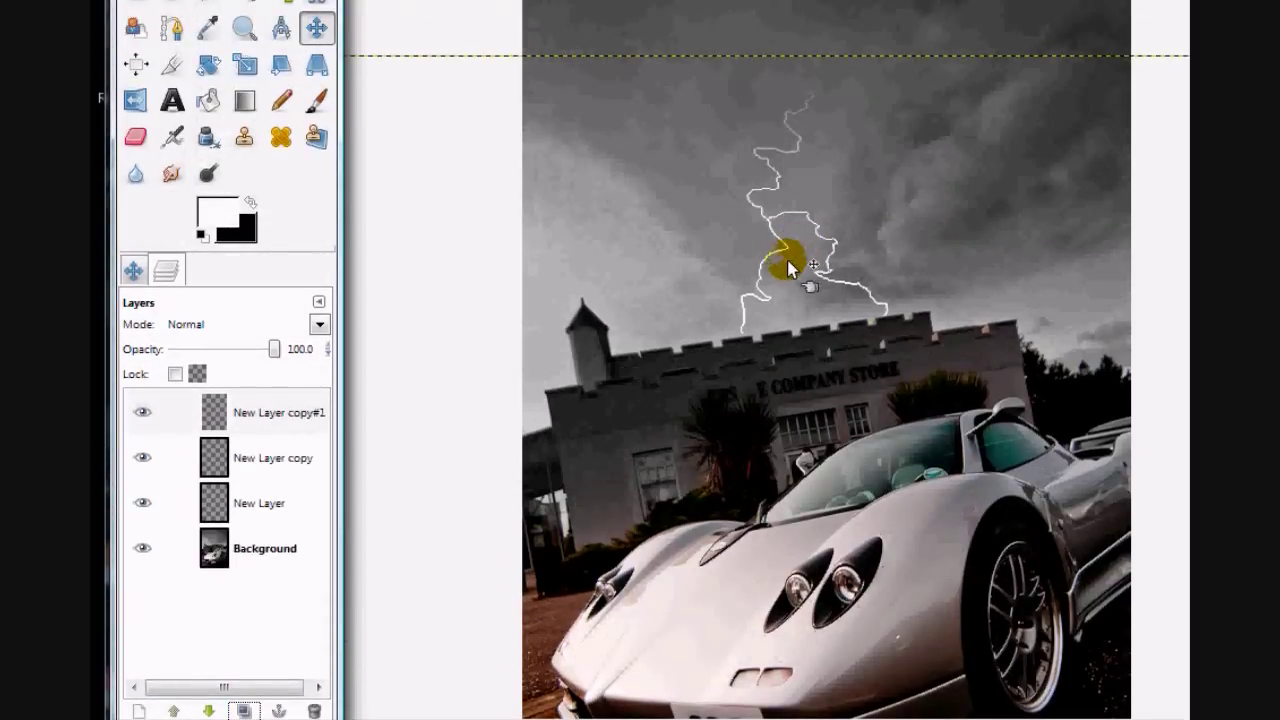
pyautogui.click(275, 422)
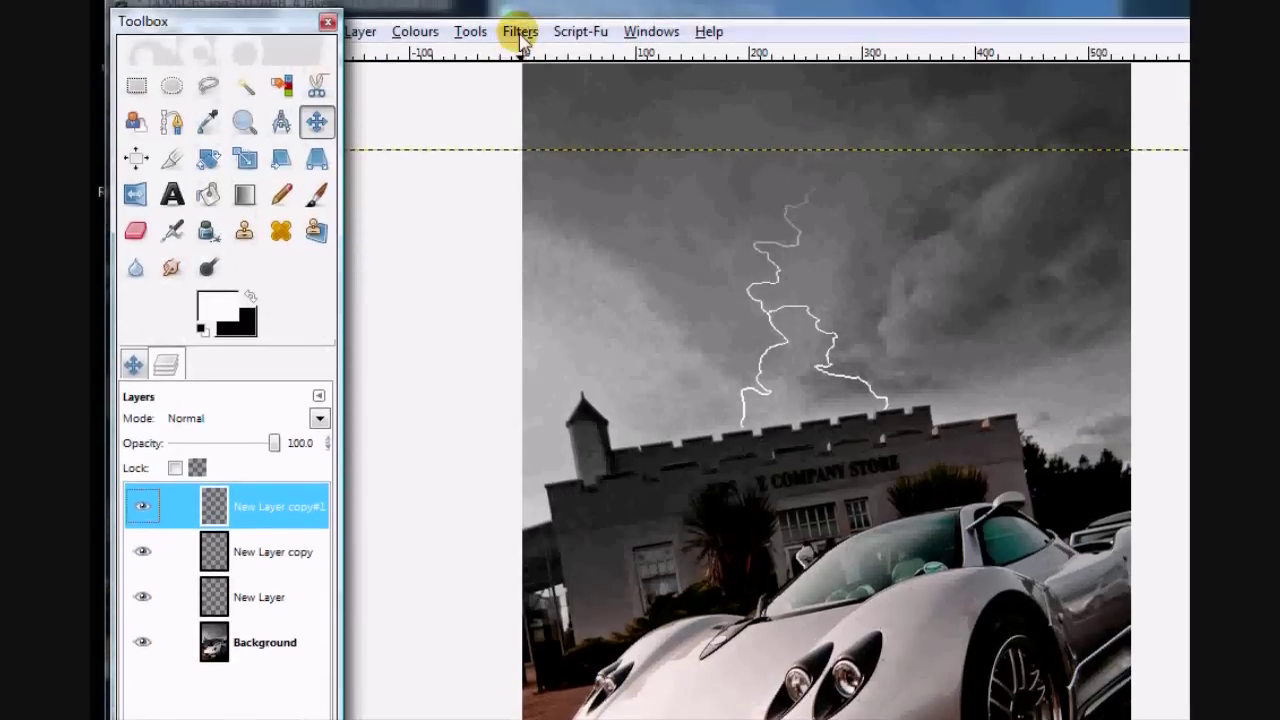
# Step: Apply a 6.0 px Gaussian blur to the top lightning copy for a glow
pyautogui.click(520, 34)
pyautogui.moveTo(600, 188)
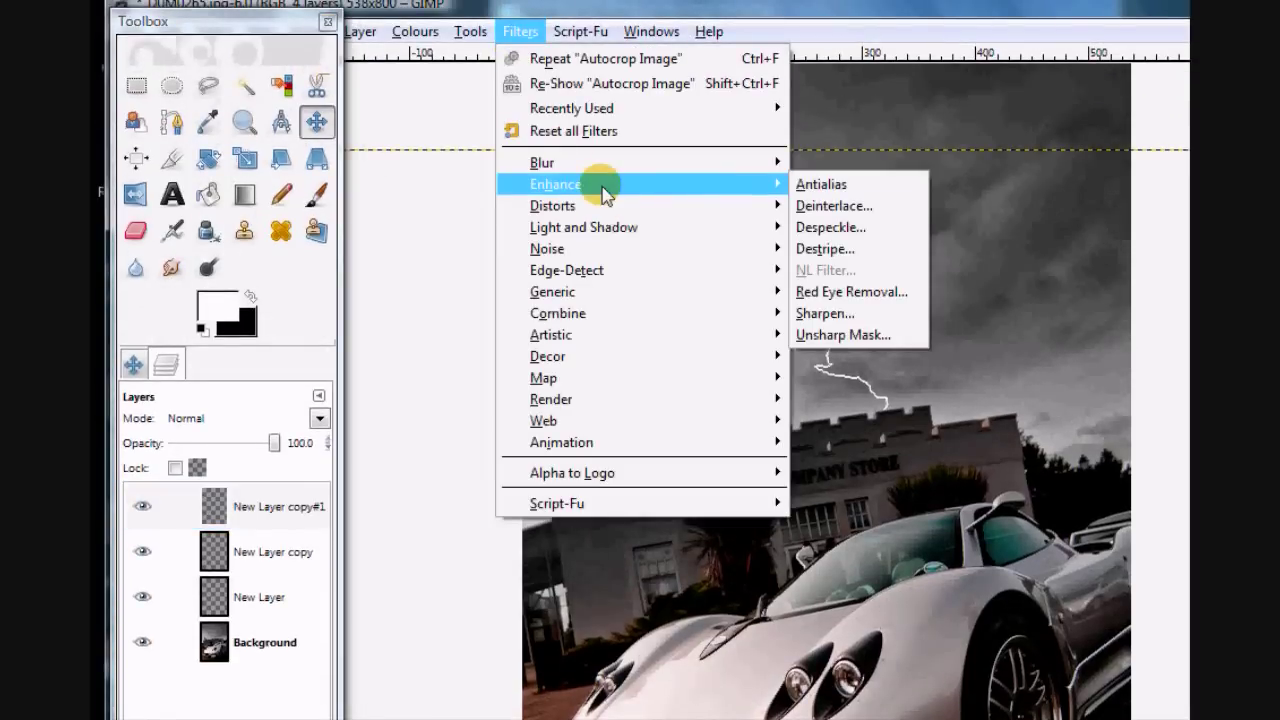
pyautogui.moveTo(674, 162)
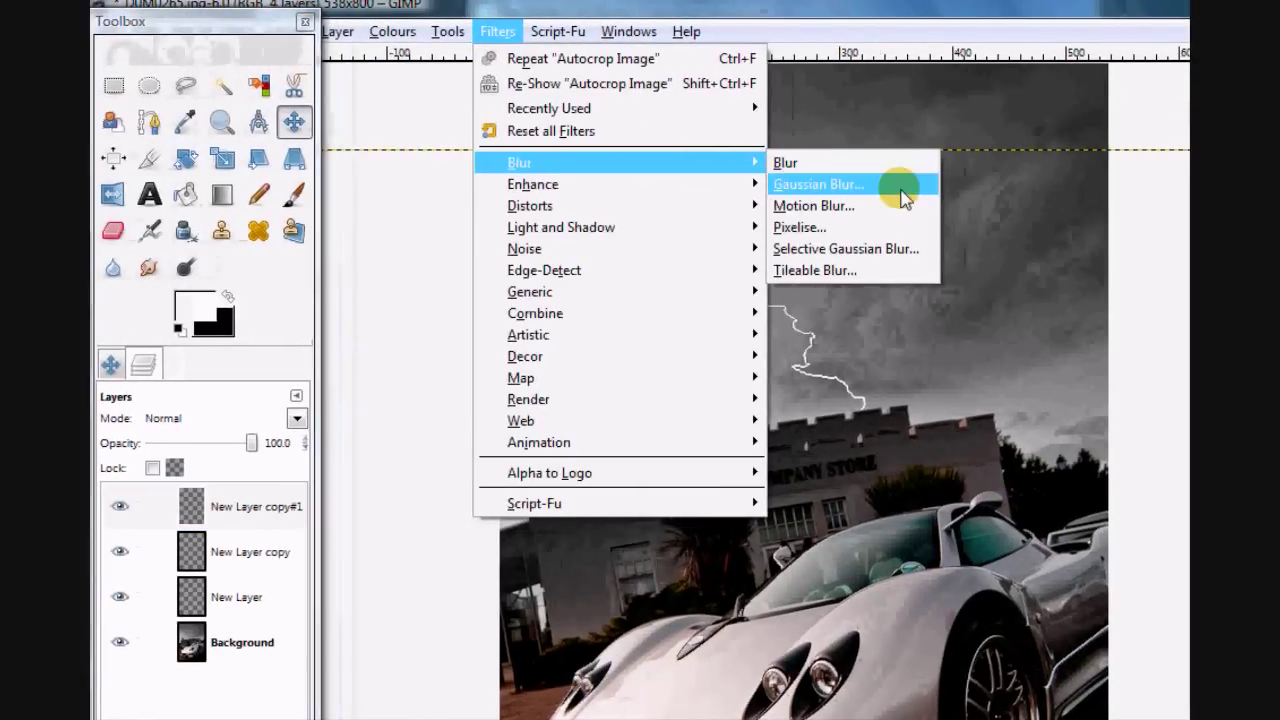
pyautogui.click(922, 193)
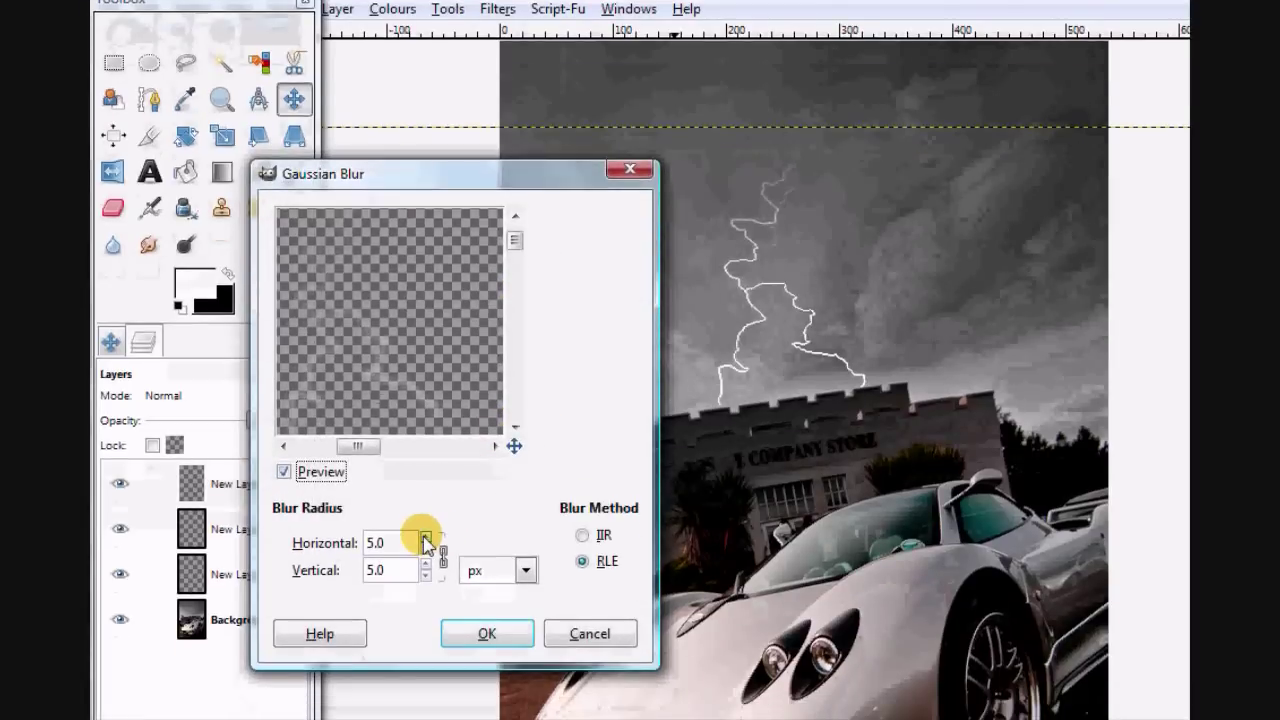
pyautogui.click(425, 558)
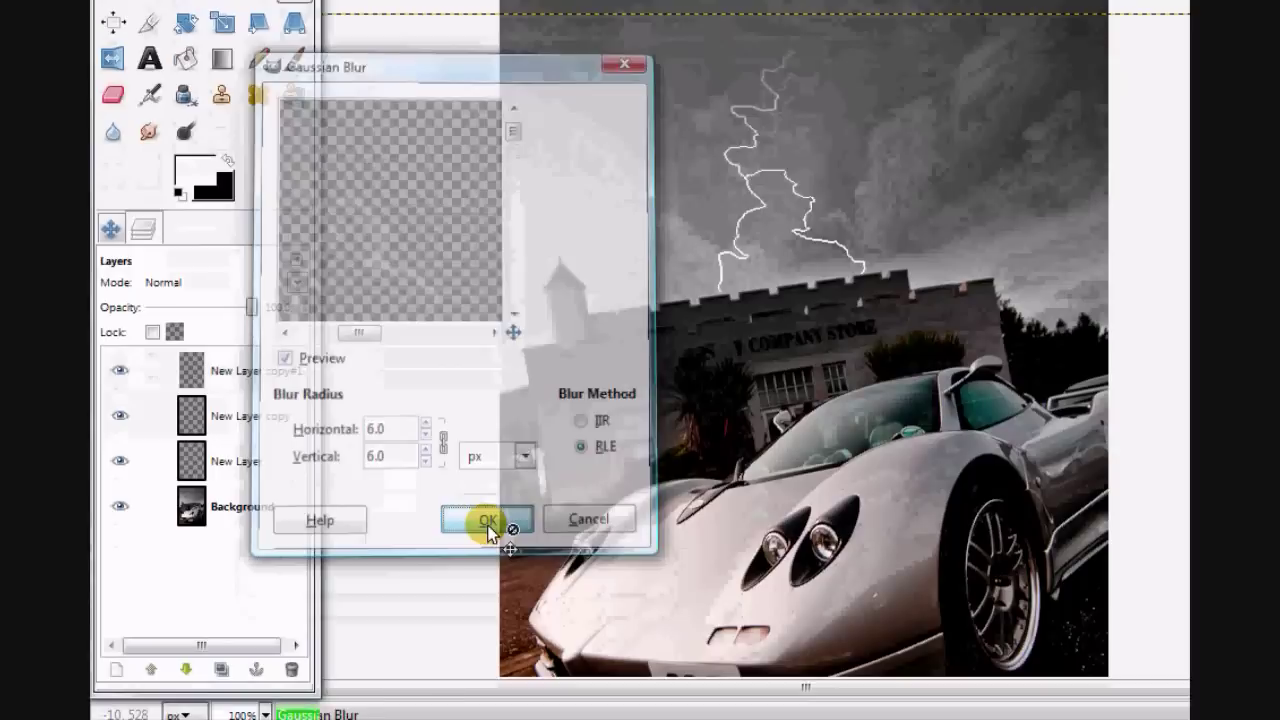
pyautogui.click(487, 567)
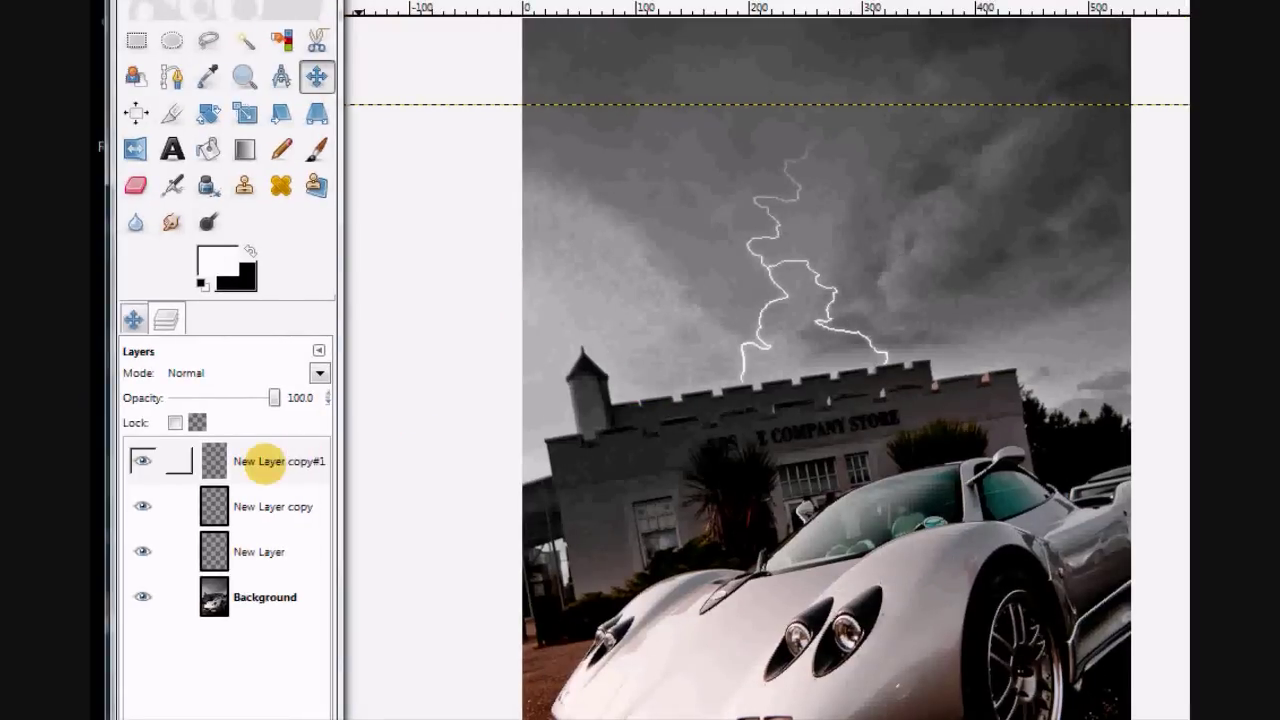
# Step: Merge the lightning copies and crop the image to a rectangle around the 538×800 photo
pyautogui.rightClick(236, 371)
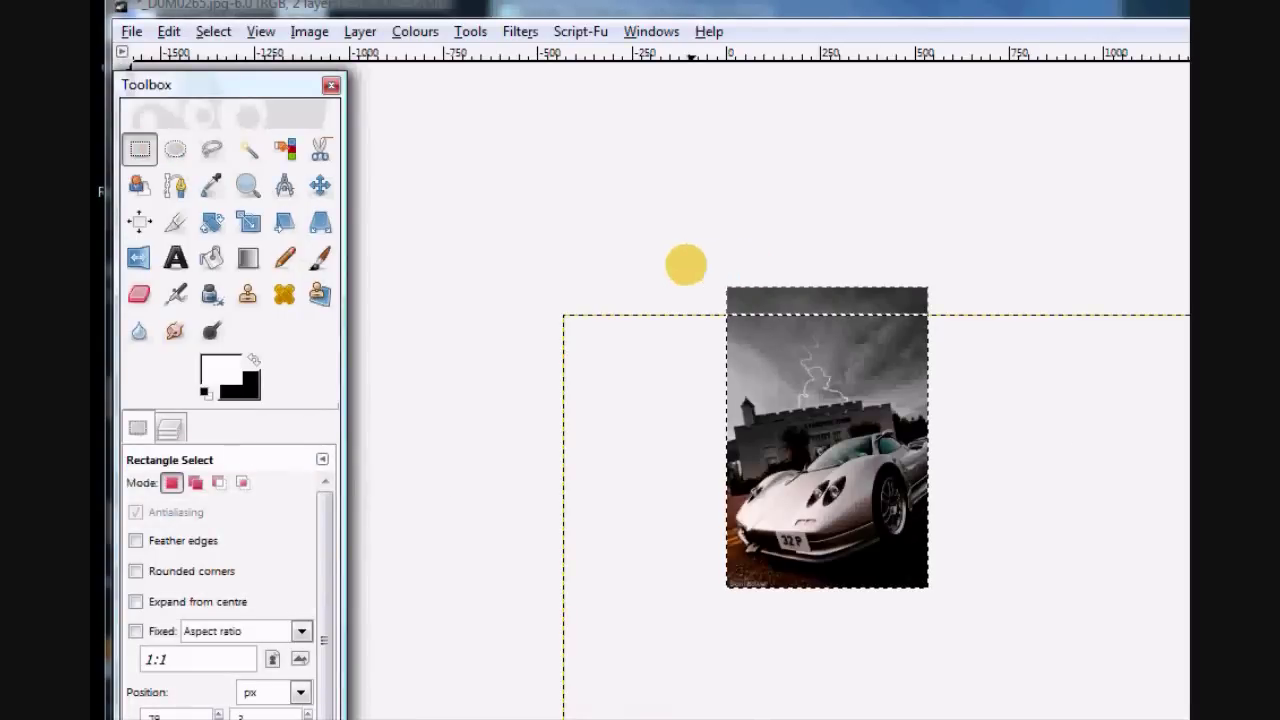
pyautogui.moveTo(686, 264); pyautogui.dragTo(930, 602)
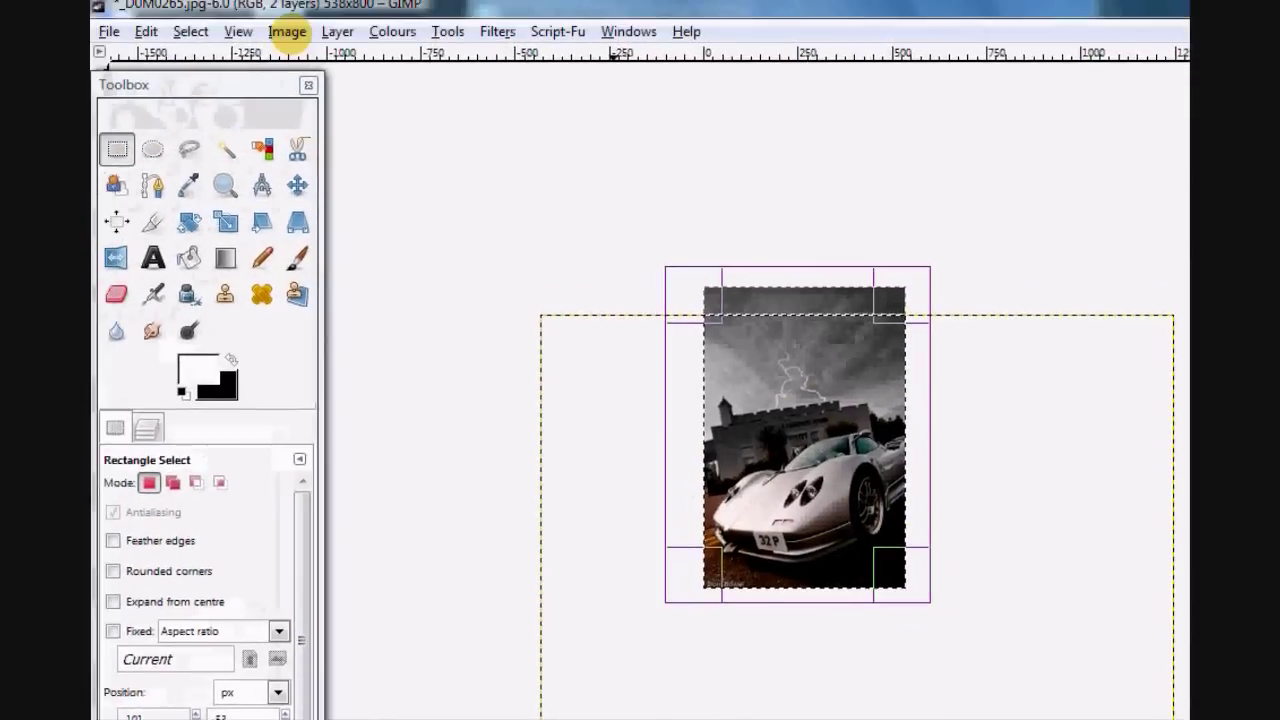
pyautogui.click(287, 31)
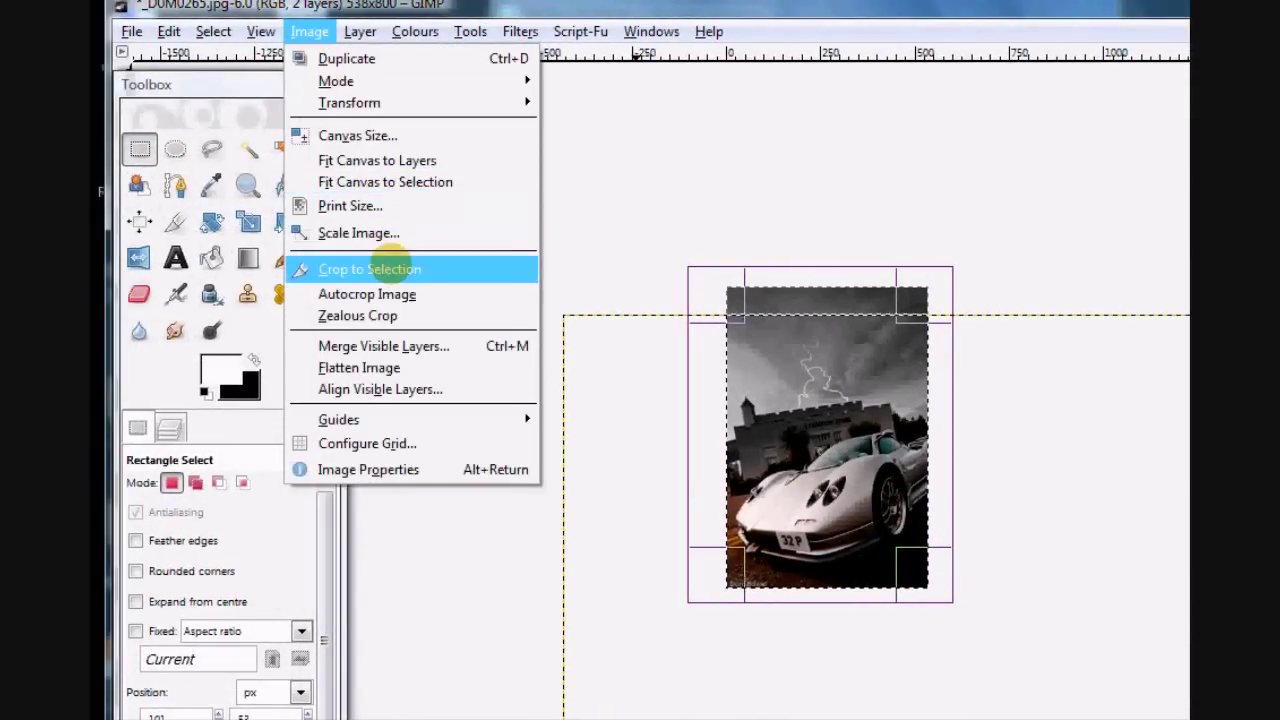
pyautogui.click(389, 262)
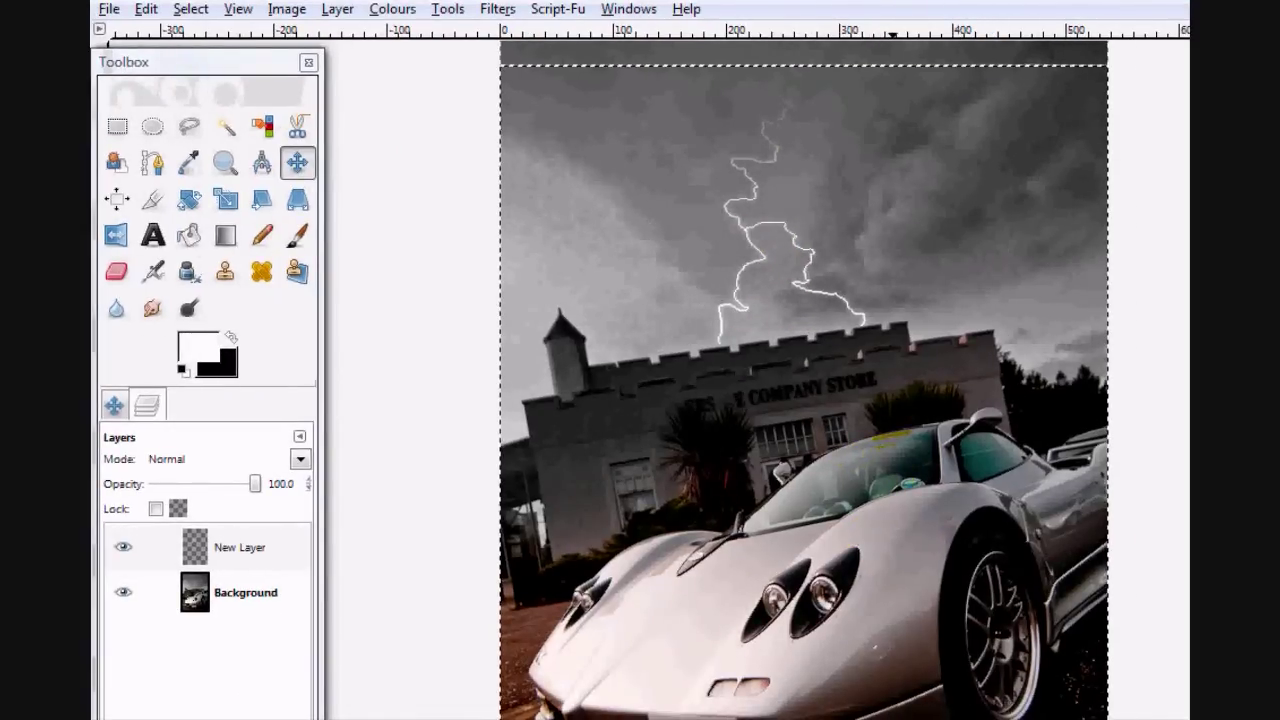
# Step: Duplicate the lightning layer and select the copy
pyautogui.click(144, 548)
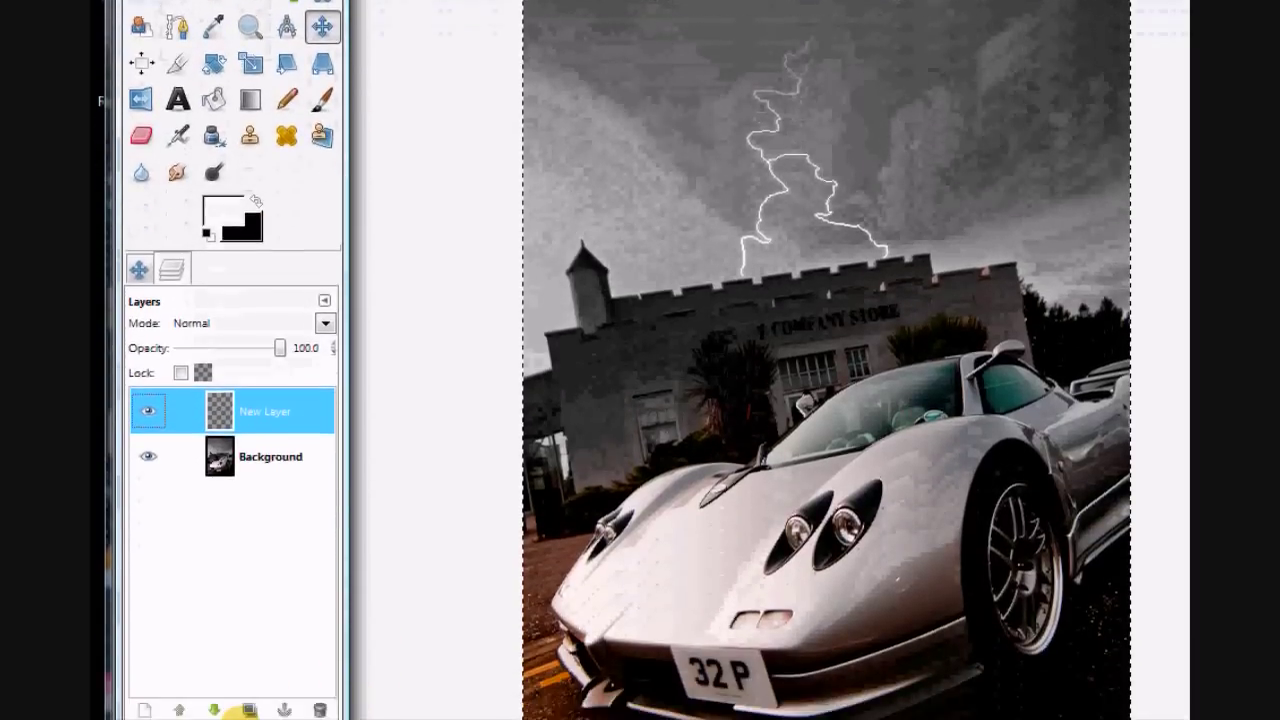
pyautogui.click(249, 710)
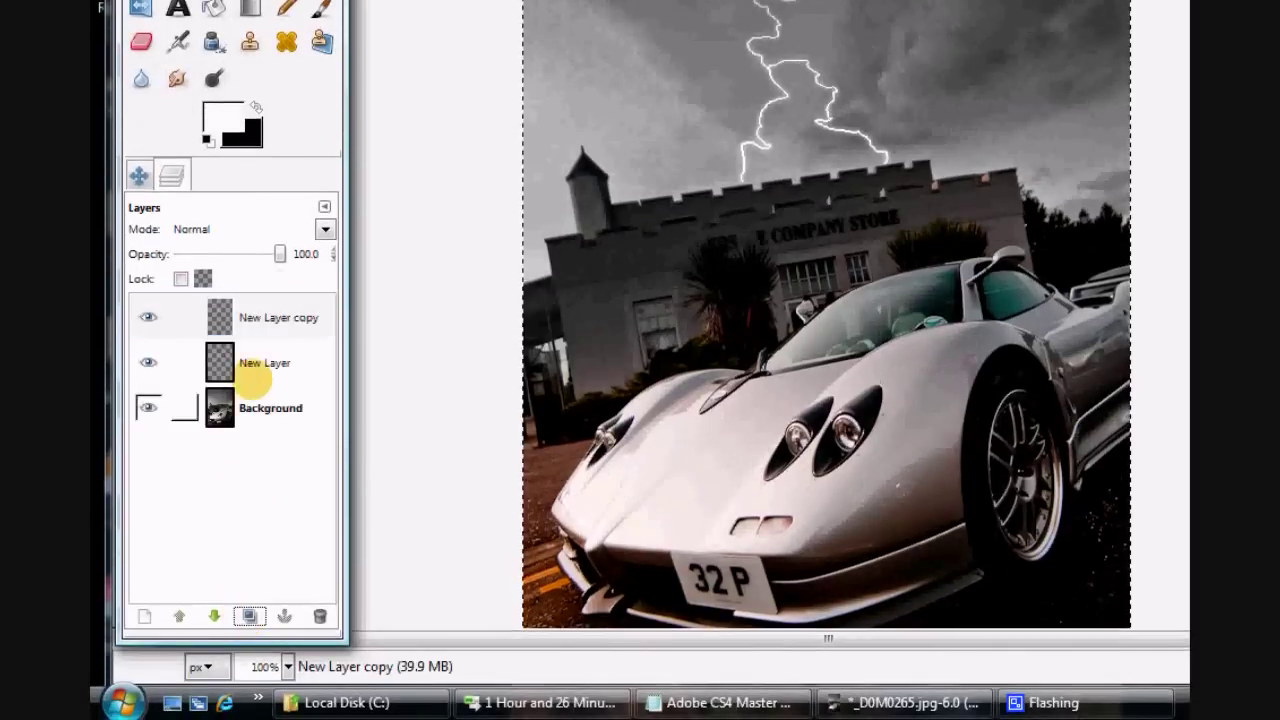
pyautogui.click(256, 305)
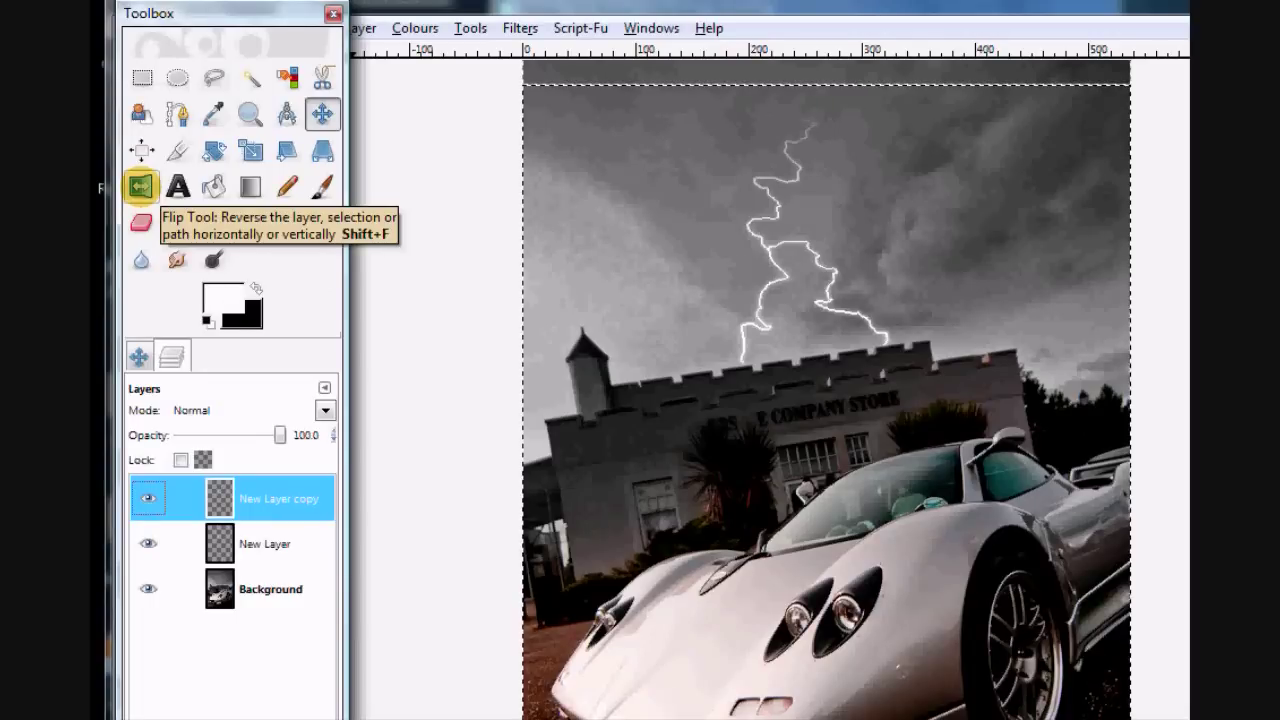
# Step: Flip the lightning copy vertically and make it its own Transformation layer
pyautogui.click(141, 186)
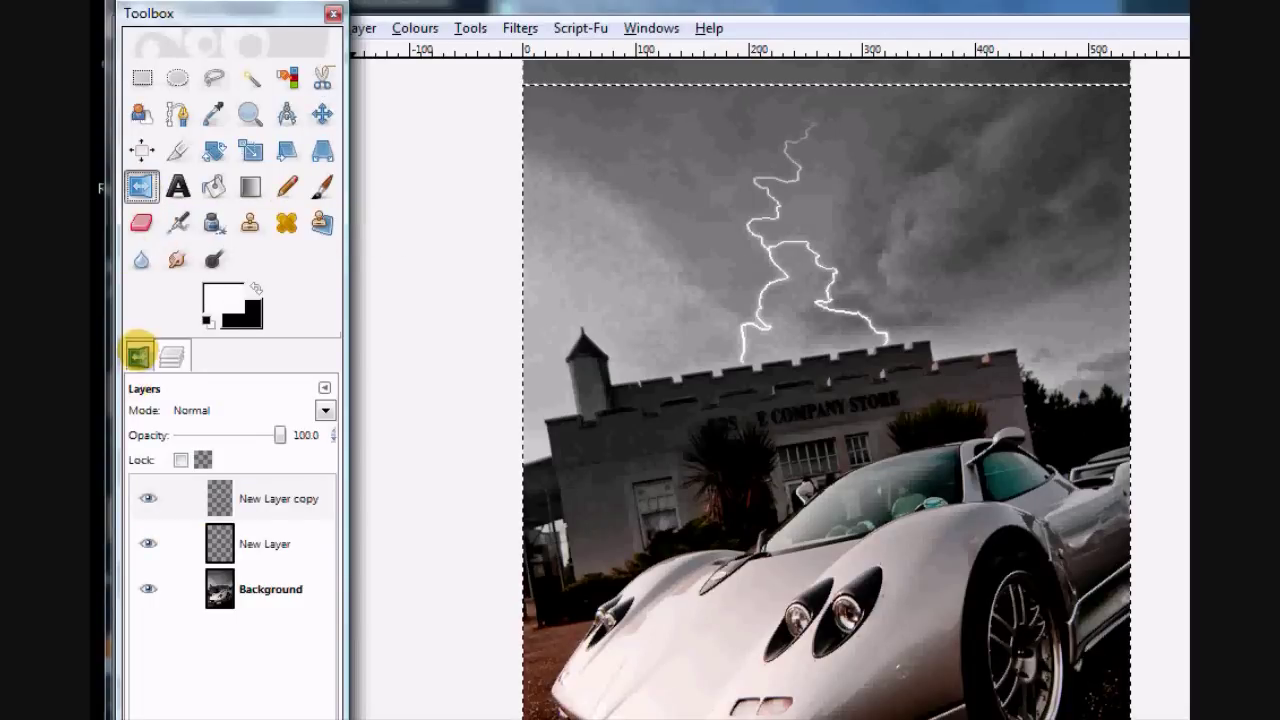
pyautogui.click(138, 356)
pyautogui.click(820, 294)
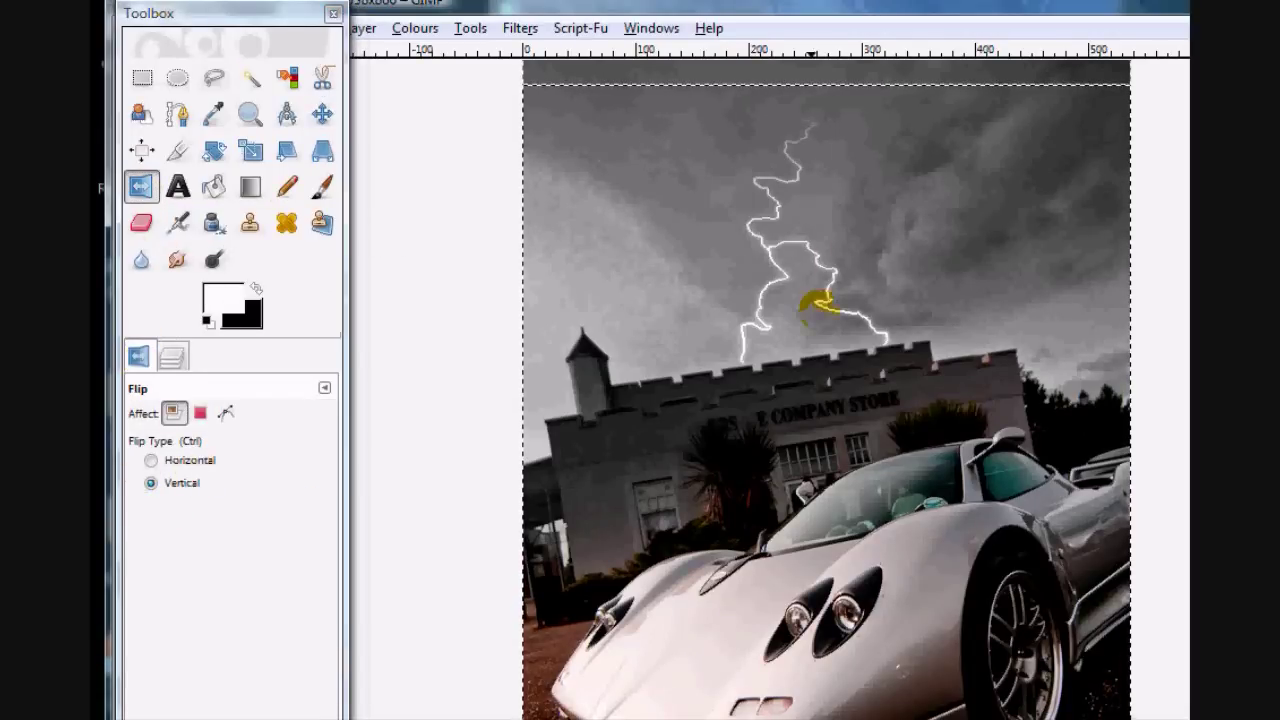
pyautogui.click(820, 338)
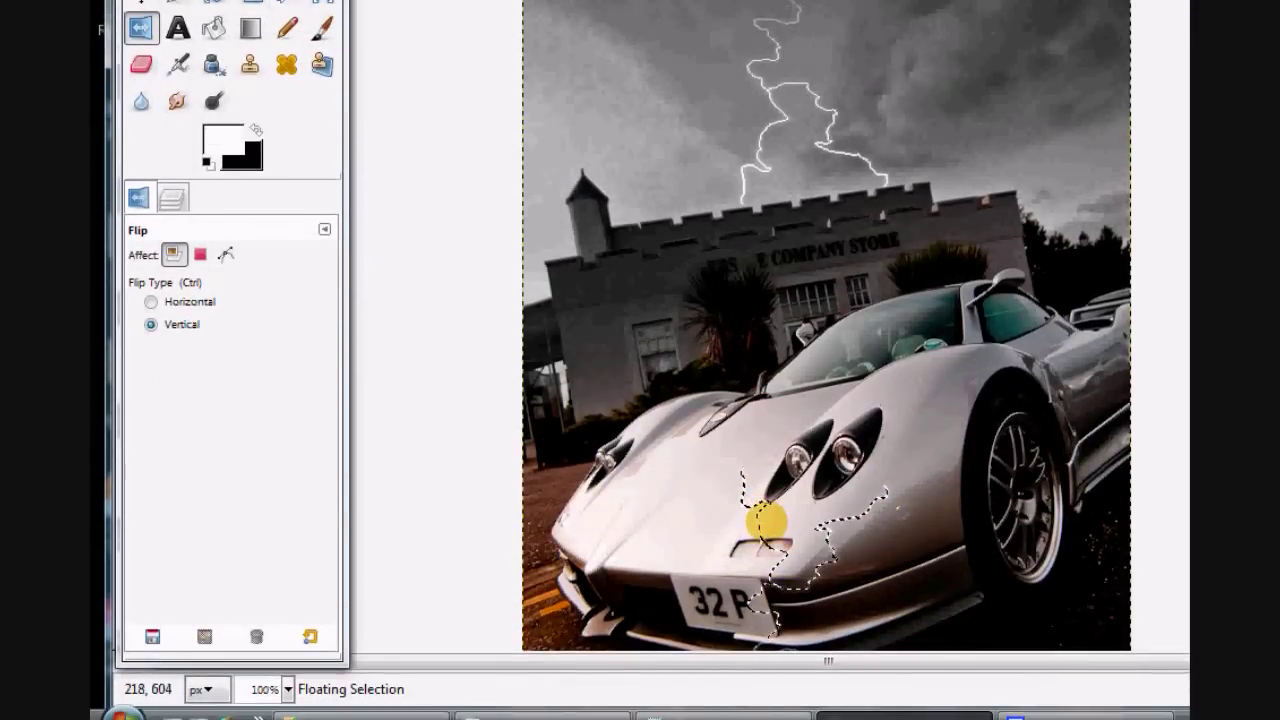
pyautogui.click(172, 197)
pyautogui.click(232, 340)
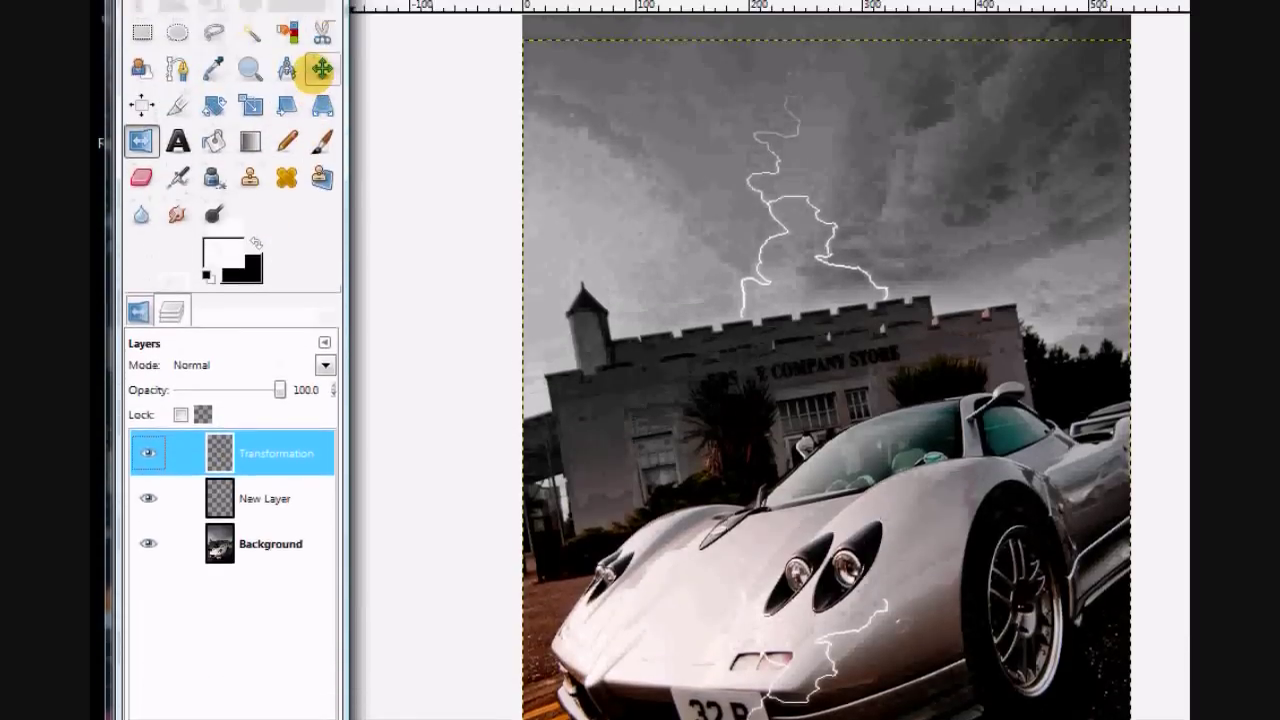
# Step: Drag the flipped Transformation layer up and right onto the windscreen, undoing a stray photo move
pyautogui.click(322, 5)
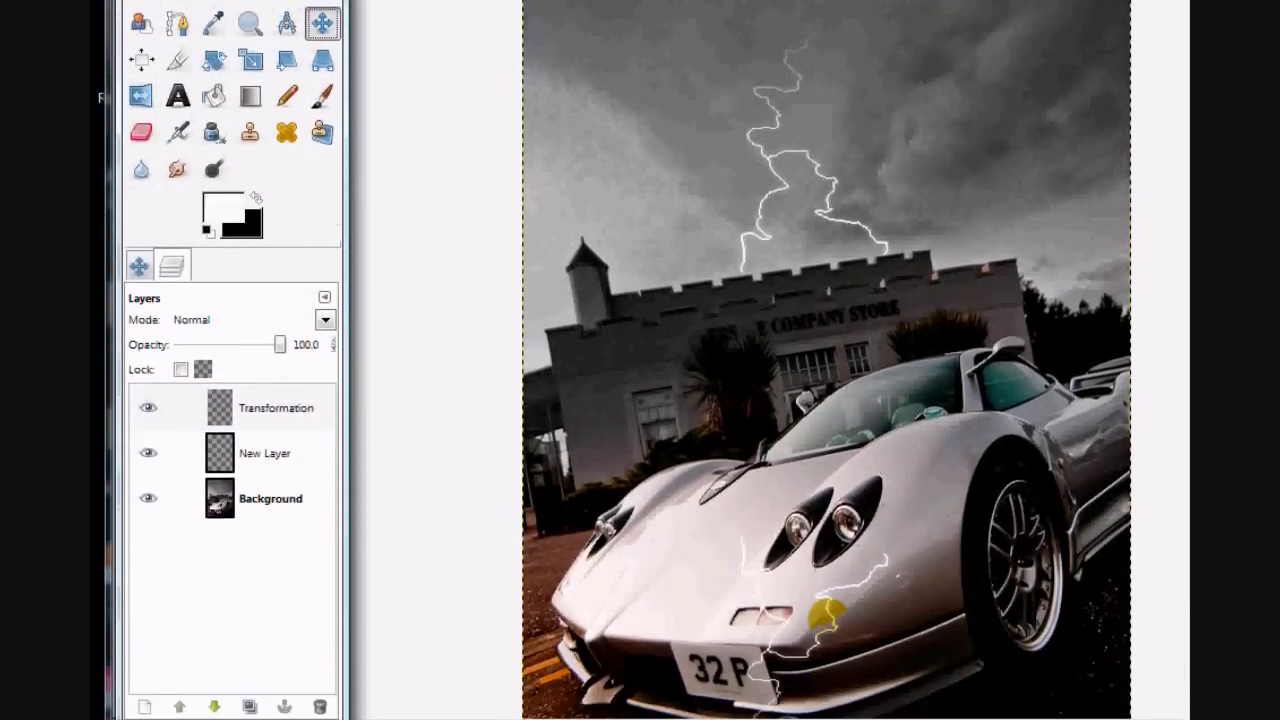
pyautogui.moveTo(829, 580); pyautogui.dragTo(830, 562)
pyautogui.moveTo(832, 515); pyautogui.dragTo(826, 496)
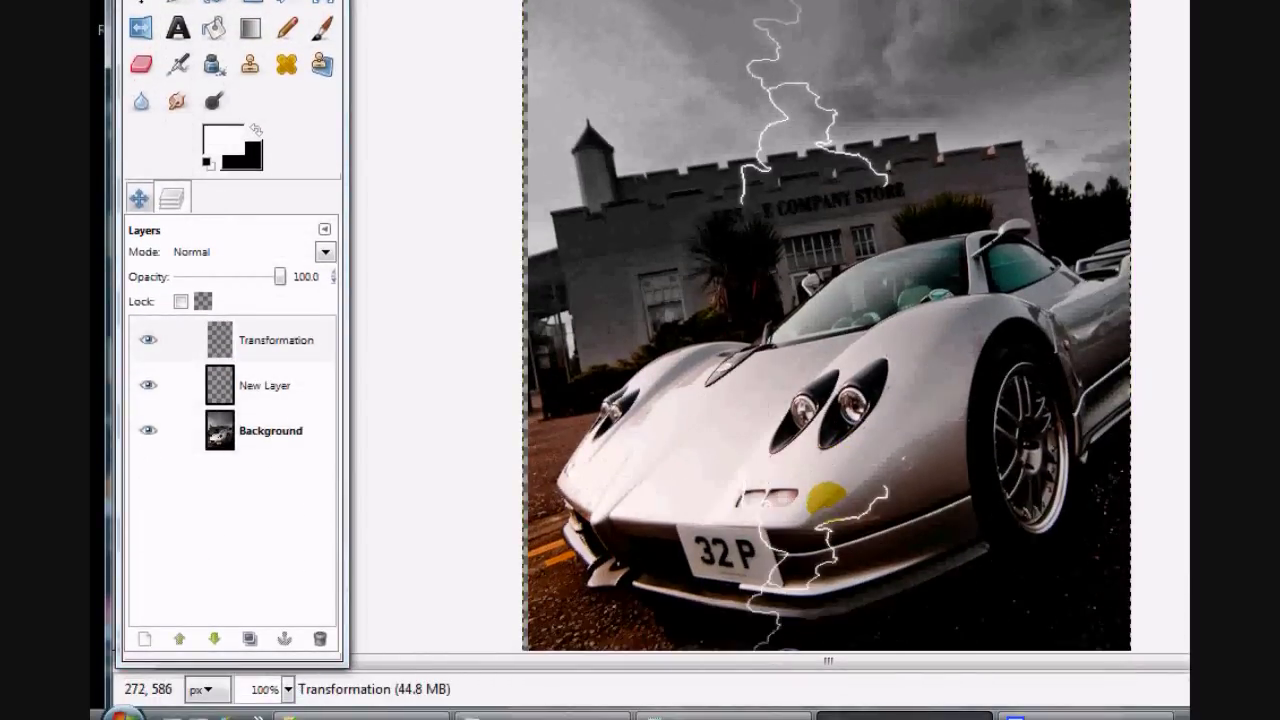
pyautogui.hotkey('ctrl', 'z')
pyautogui.click(243, 336)
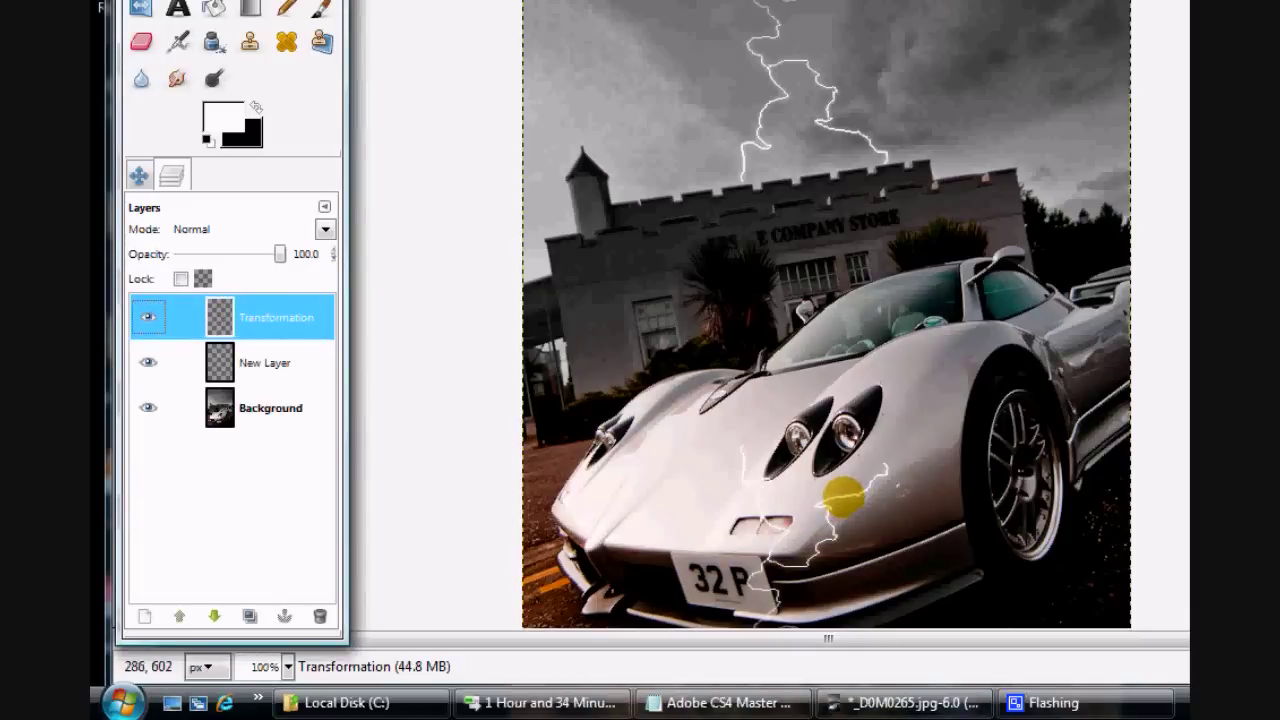
pyautogui.moveTo(842, 494); pyautogui.dragTo(894, 297)
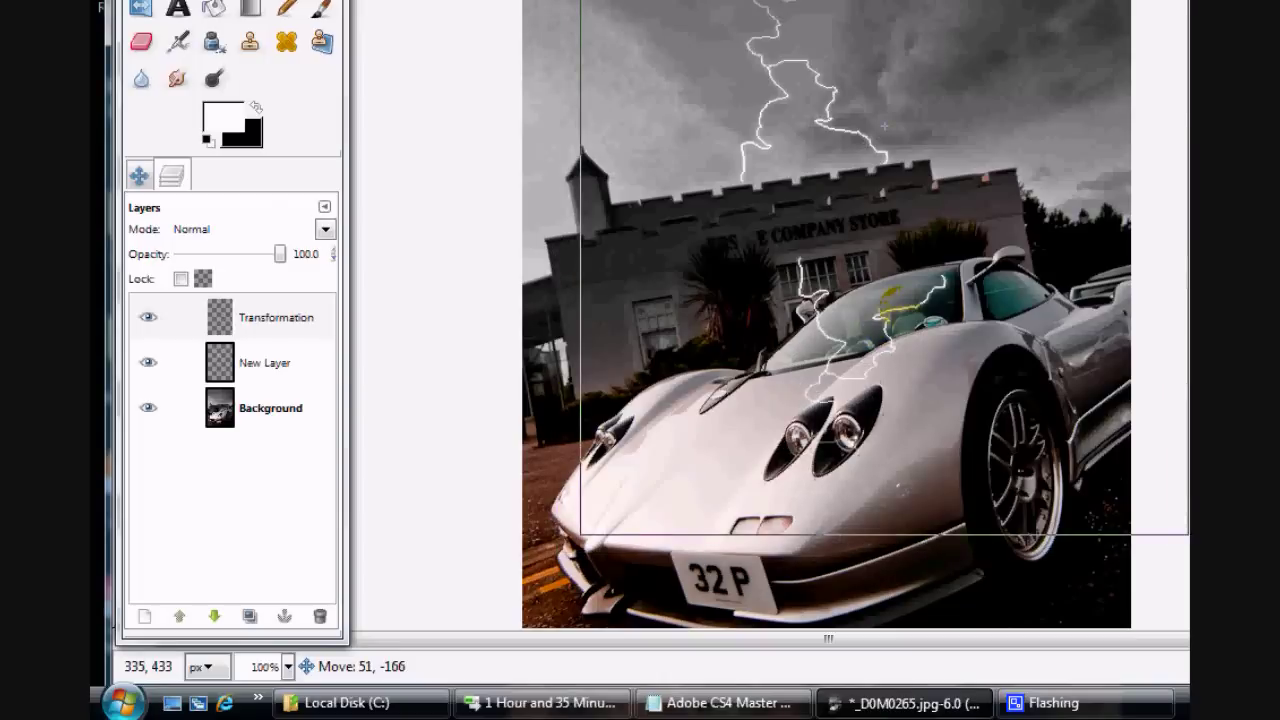
pyautogui.moveTo(885, 126); pyautogui.dragTo(896, 114)
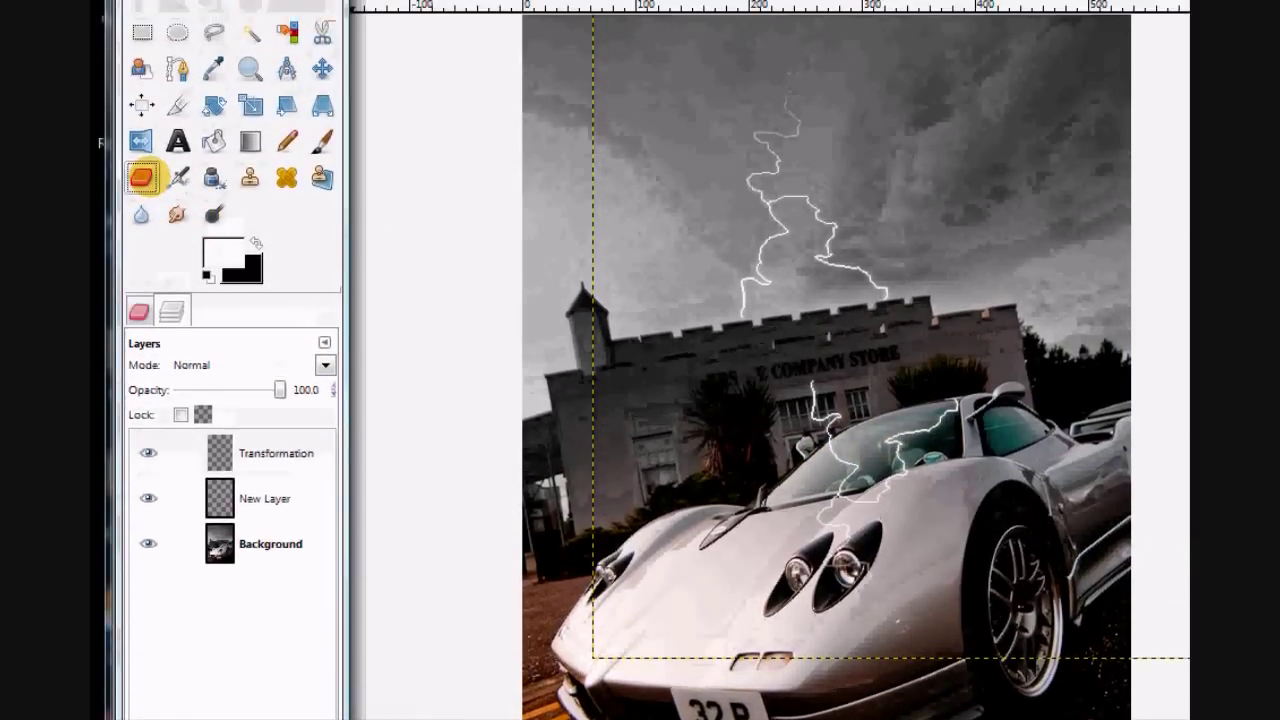
# Step: Set the Eraser scale to 1.67 and erase stray bits of the reflection
pyautogui.click(141, 64)
pyautogui.click(138, 335)
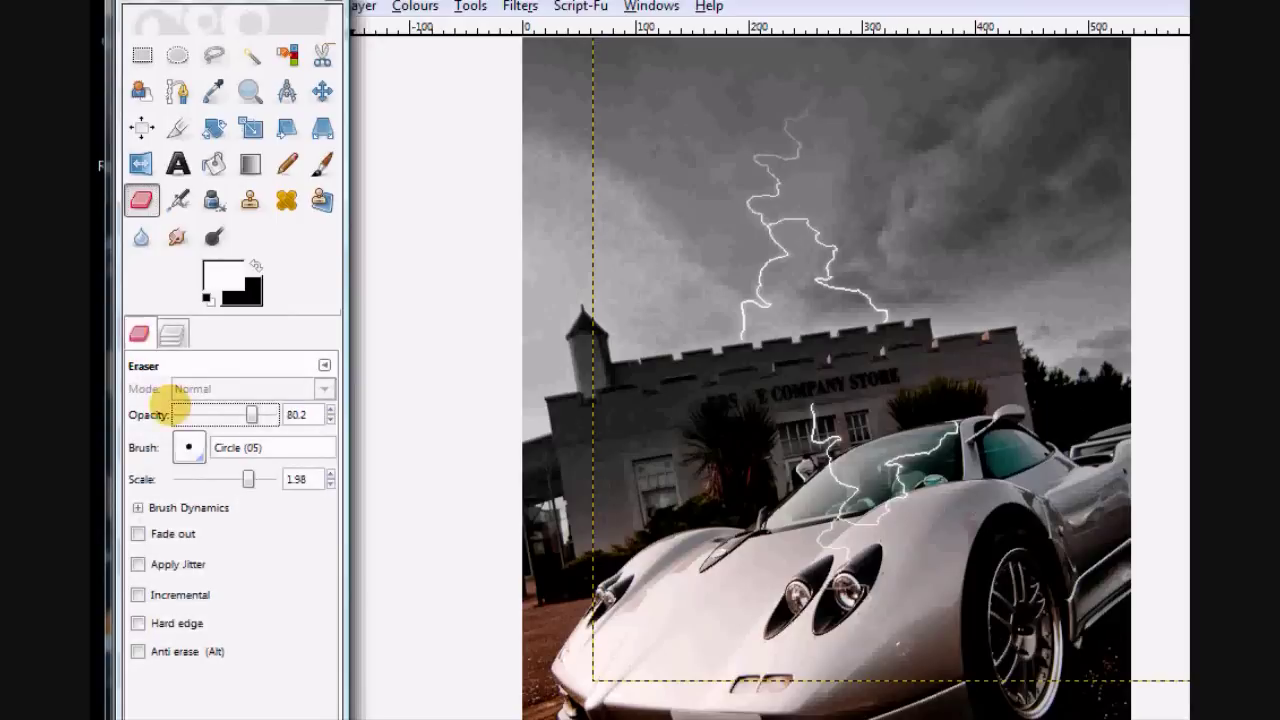
pyautogui.moveTo(248, 479); pyautogui.dragTo(243, 479)
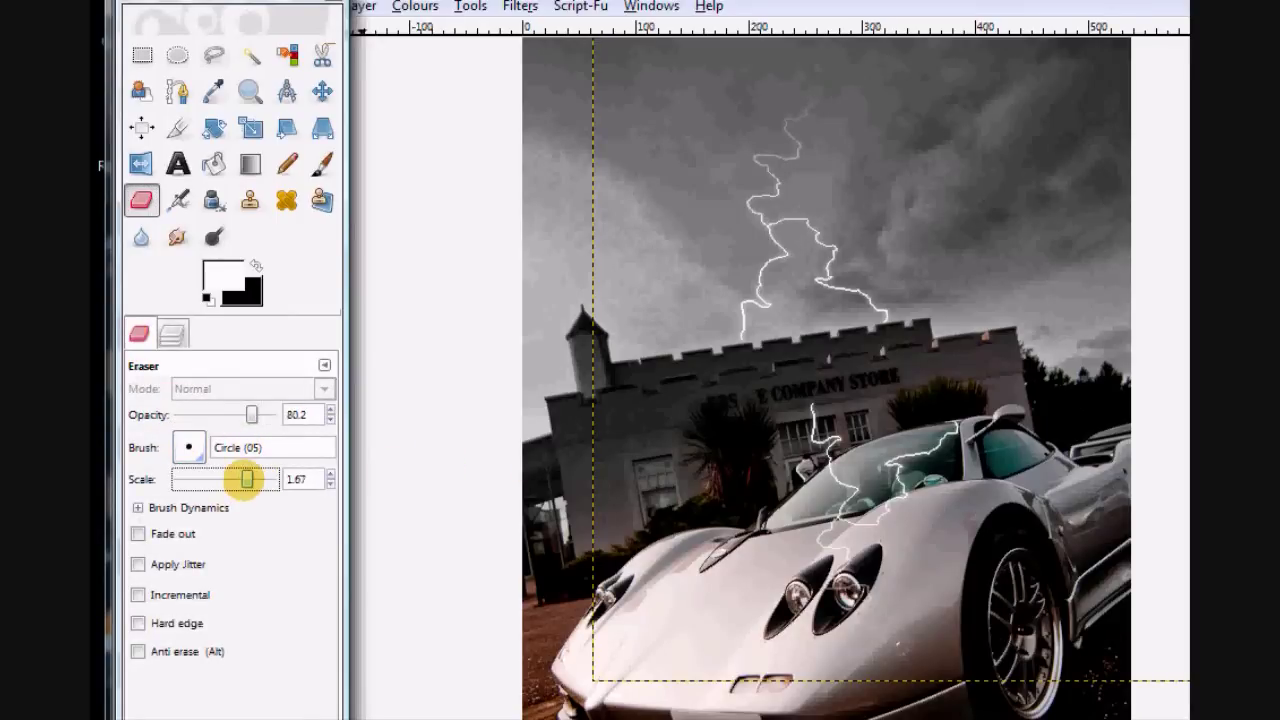
pyautogui.moveTo(885, 460); pyautogui.dragTo(910, 492)
pyautogui.click(812, 407)
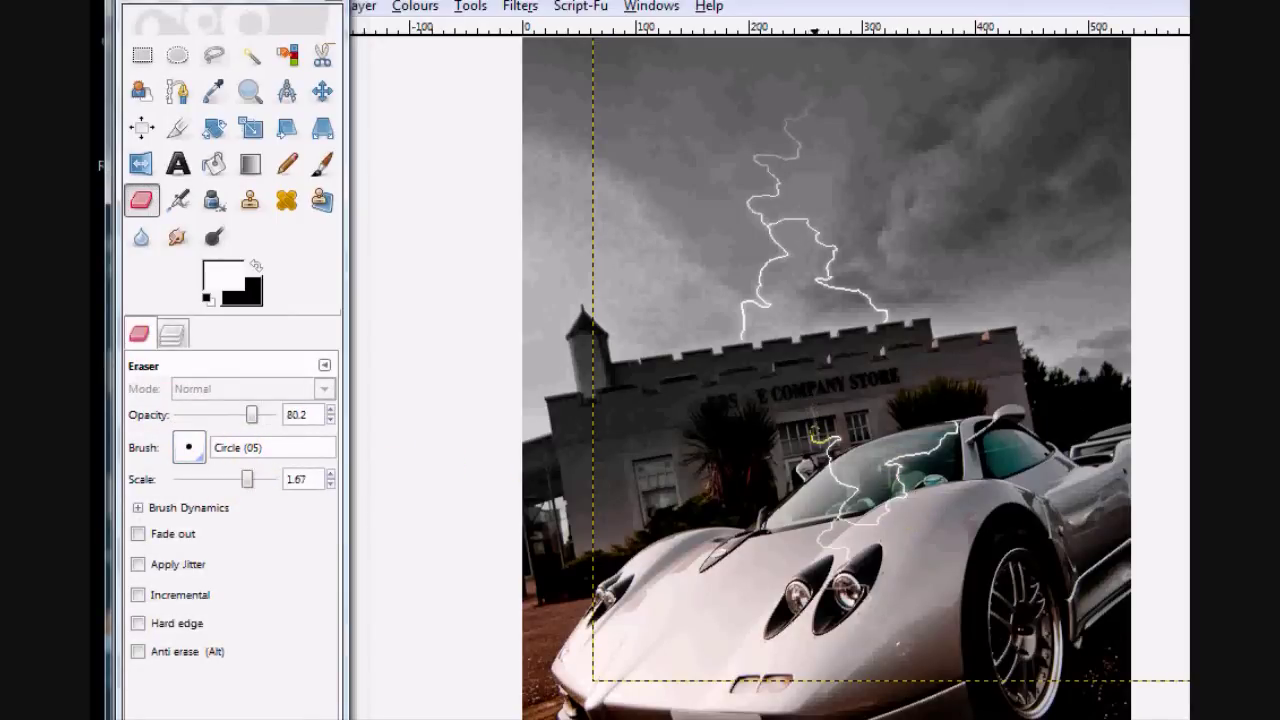
# Step: Erase reflected strands over the headlight and bonnet at opacity 100, then 80.2
pyautogui.click(252, 414)
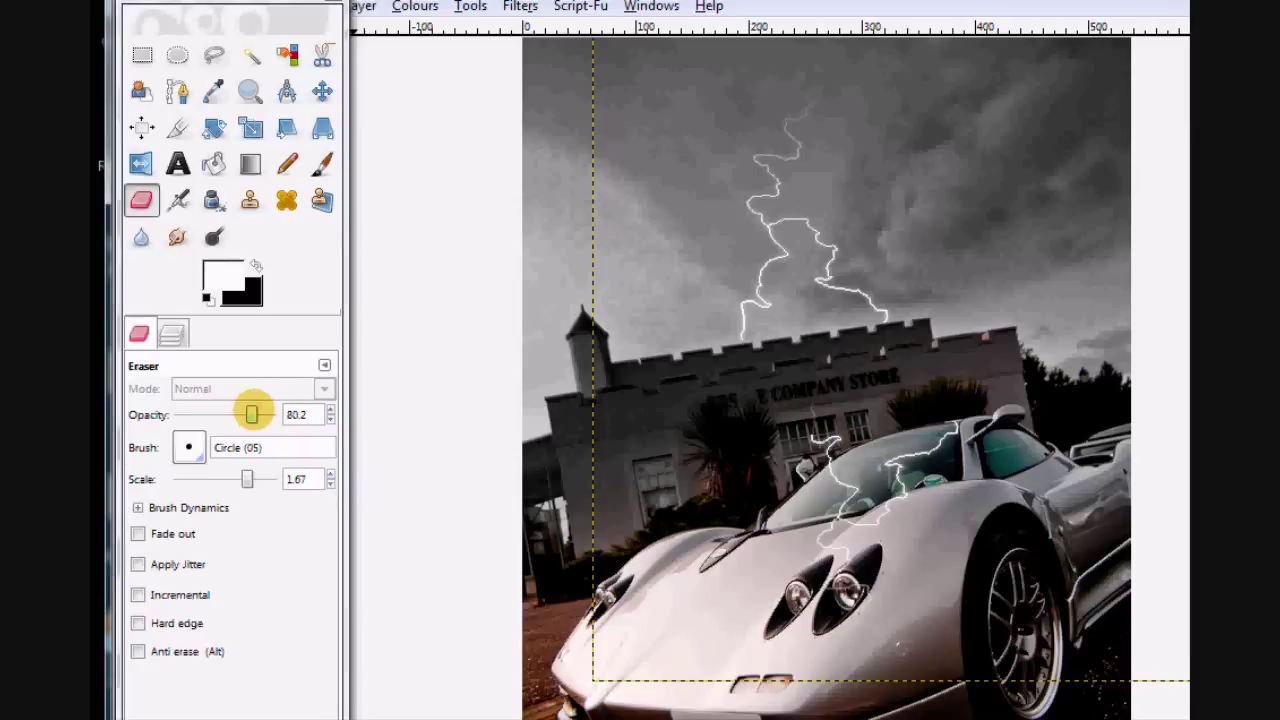
pyautogui.moveTo(252, 414); pyautogui.dragTo(272, 414)
pyautogui.click(820, 437)
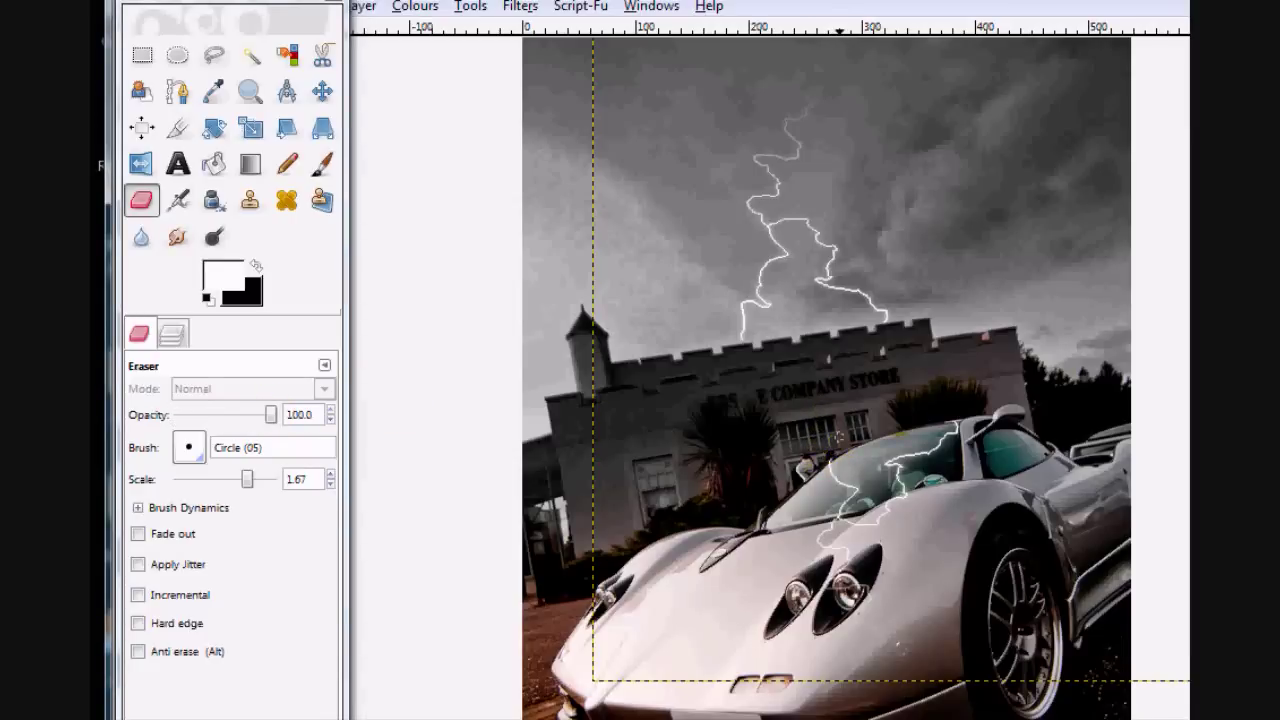
pyautogui.click(840, 565)
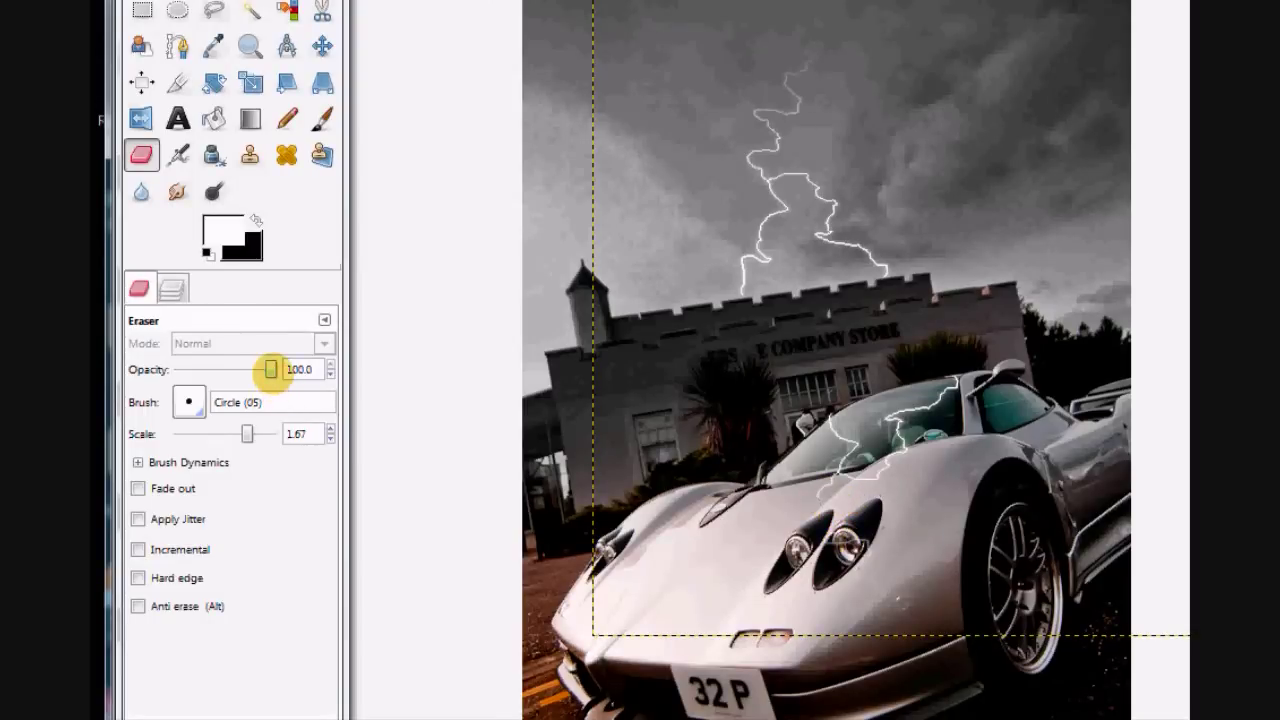
pyautogui.click(270, 369)
pyautogui.moveTo(260, 369); pyautogui.dragTo(251, 369)
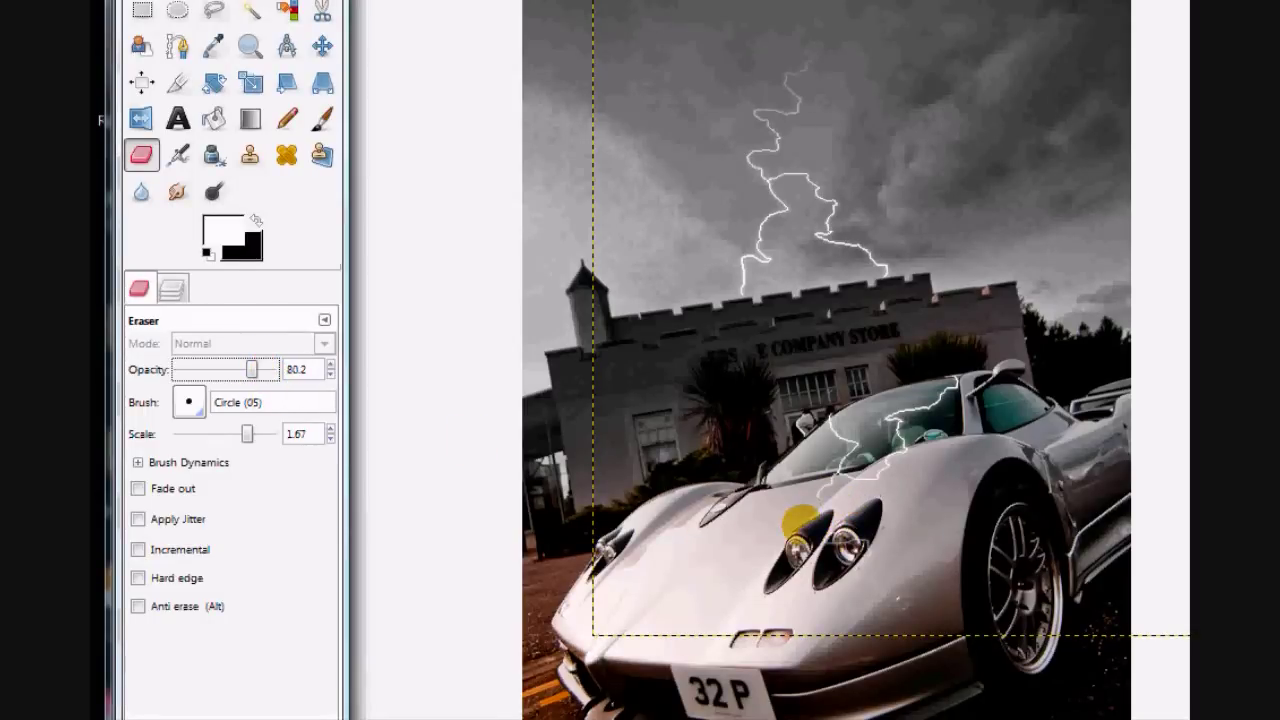
pyautogui.click(811, 497)
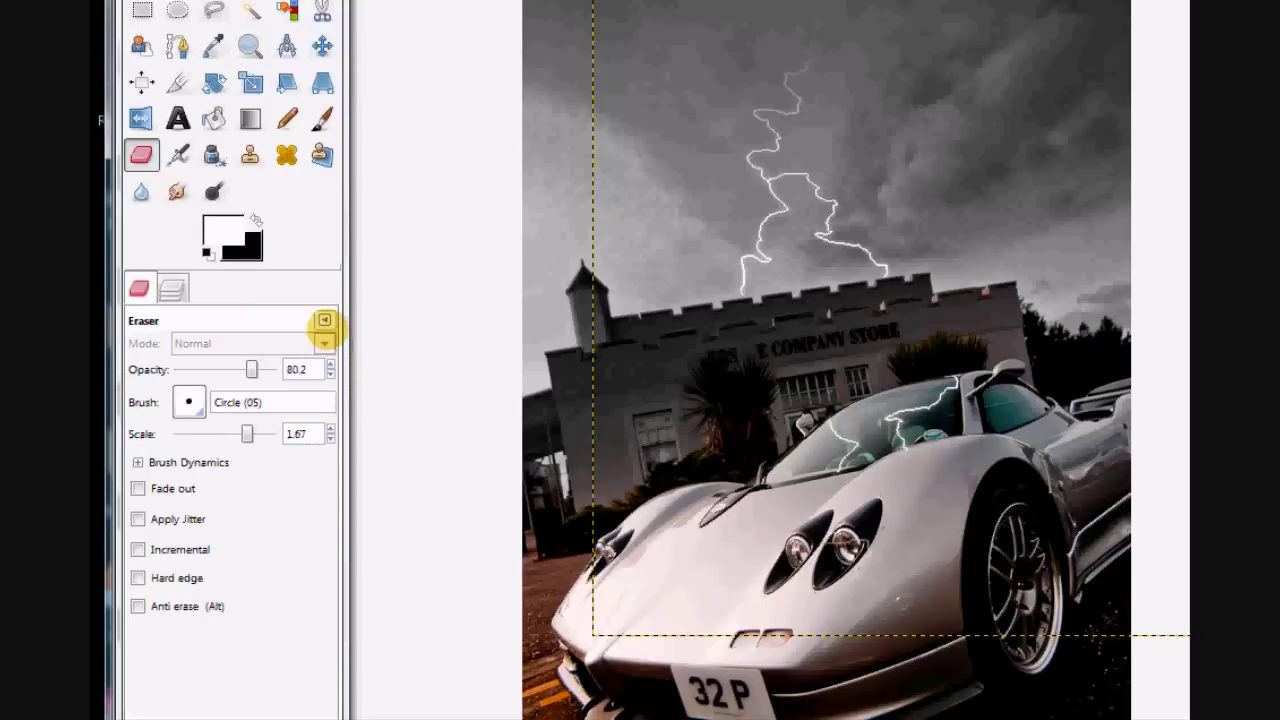
# Step: Switch the Transformation layer to Overlay mode and erase reflection spilling onto the car body
pyautogui.click(172, 288)
pyautogui.click(325, 342)
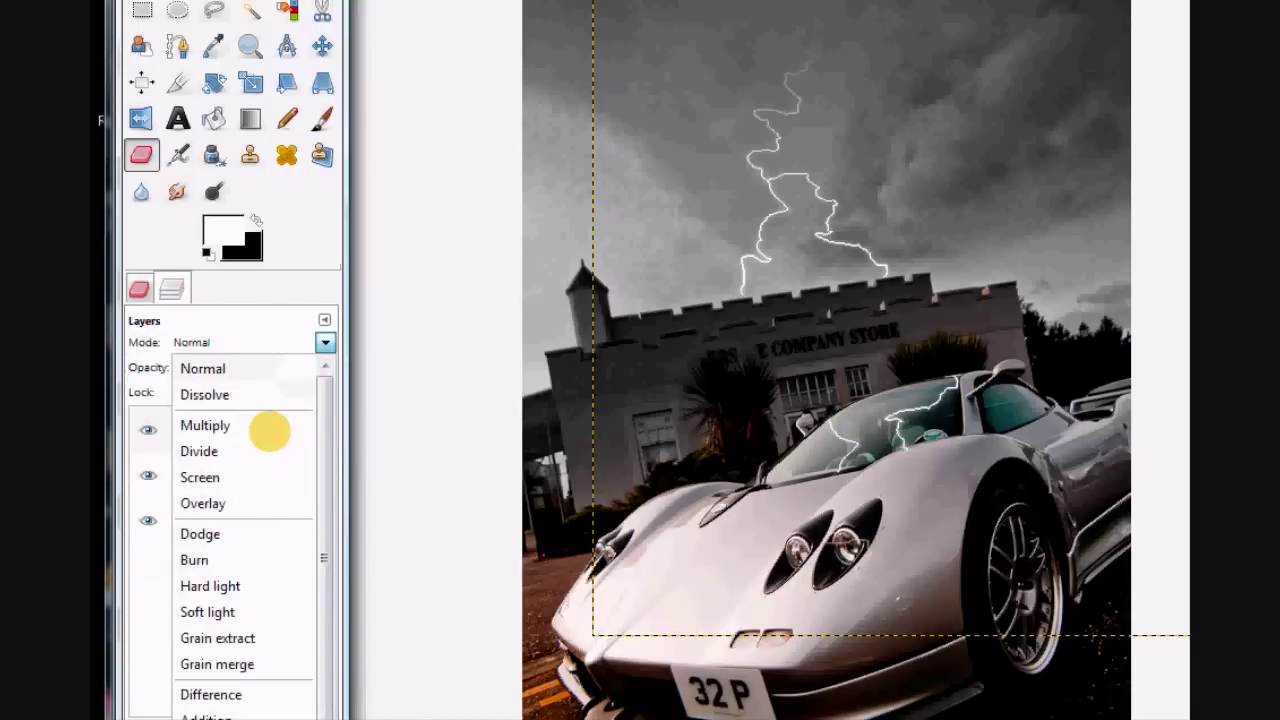
pyautogui.click(258, 503)
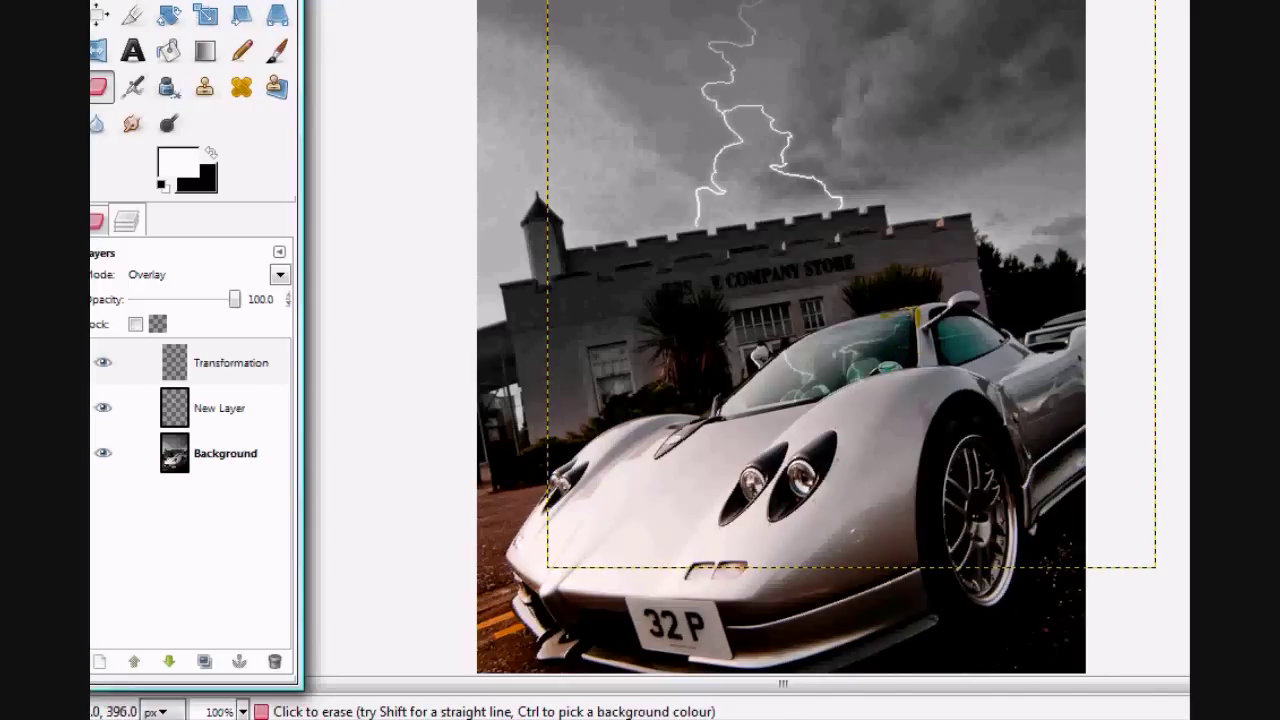
pyautogui.moveTo(871, 403); pyautogui.dragTo(863, 440)
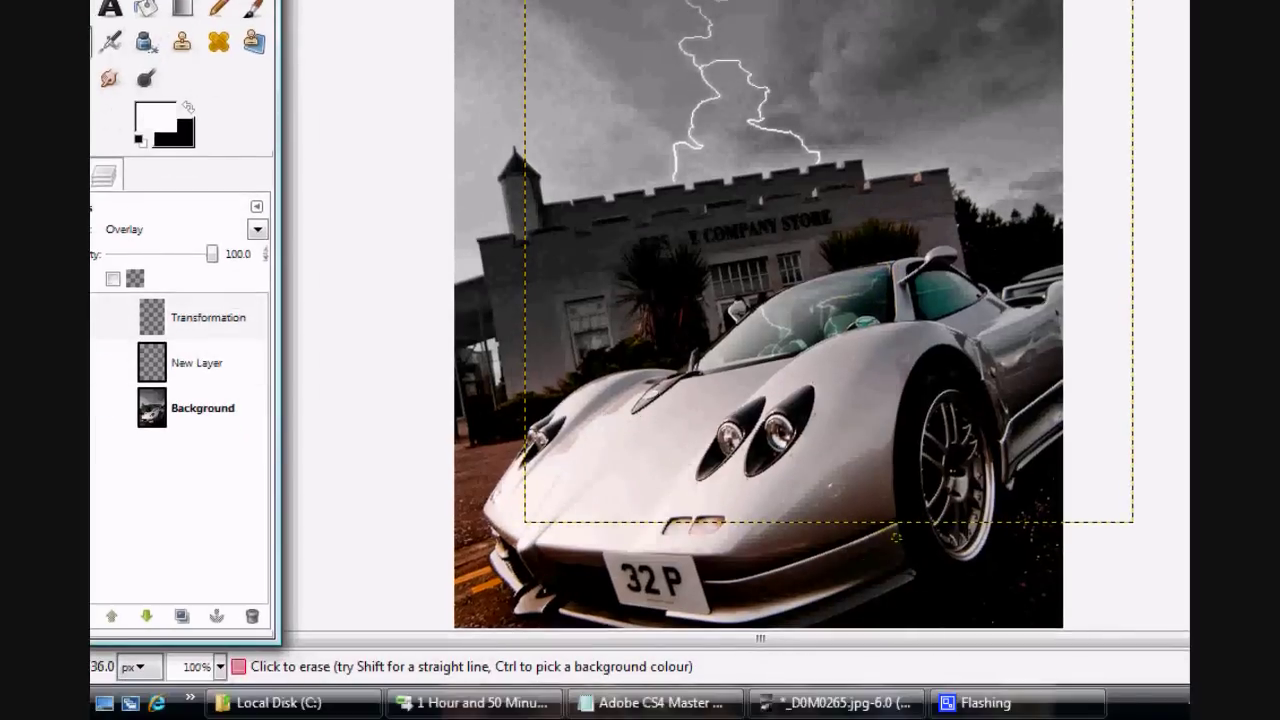